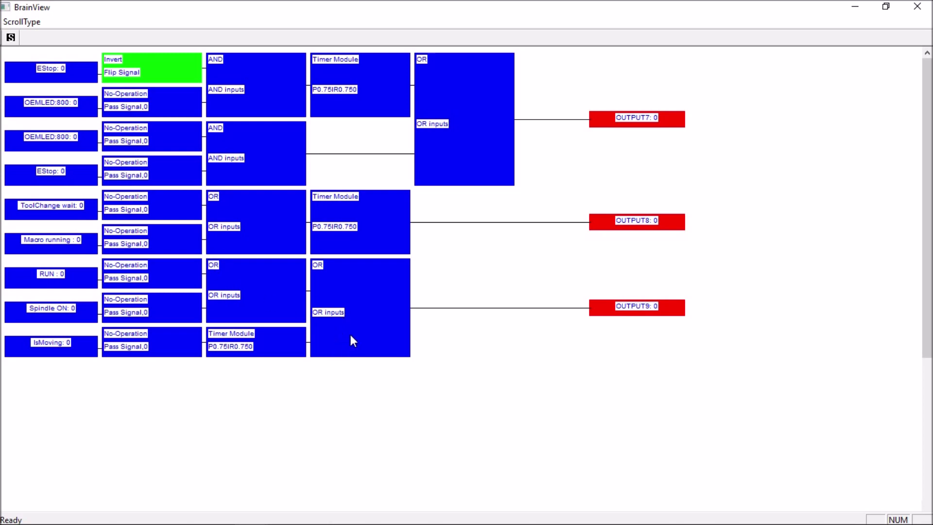
Close the BrainView live diagram of the stack-light brain.
click(917, 6)
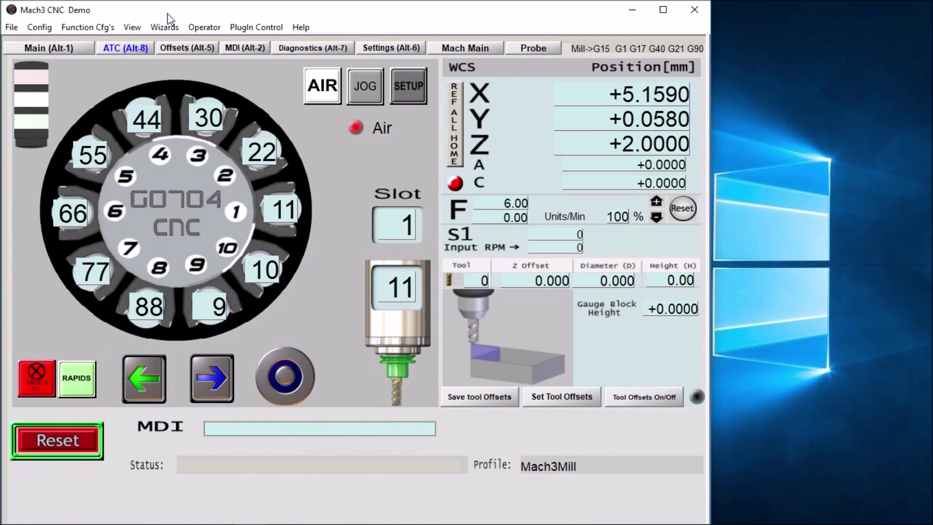
Start a new brain in the Brain Editor from the Operator menu, keeping the default name.
click(203, 29)
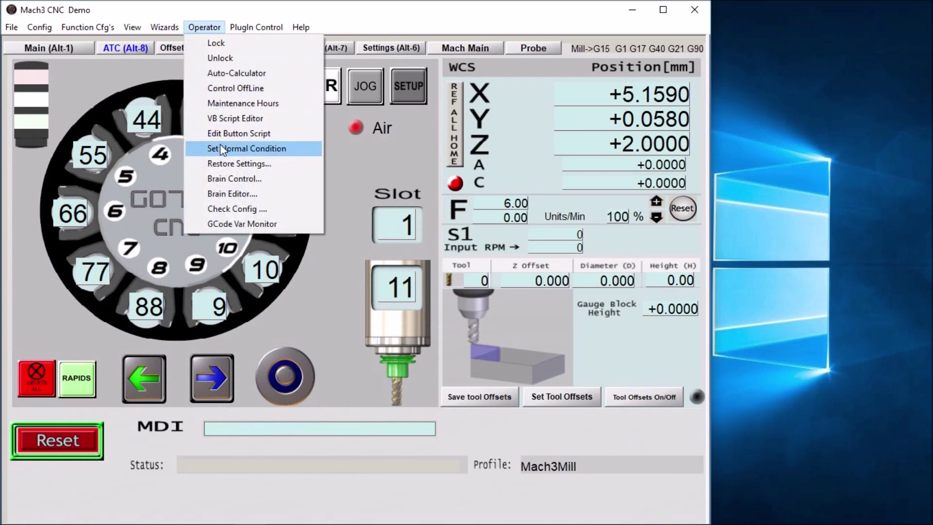
click(234, 196)
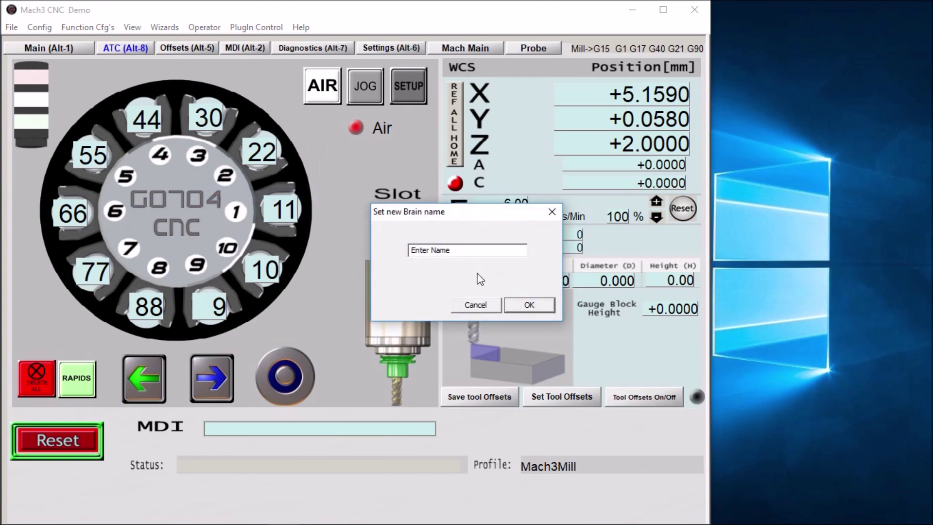
click(529, 305)
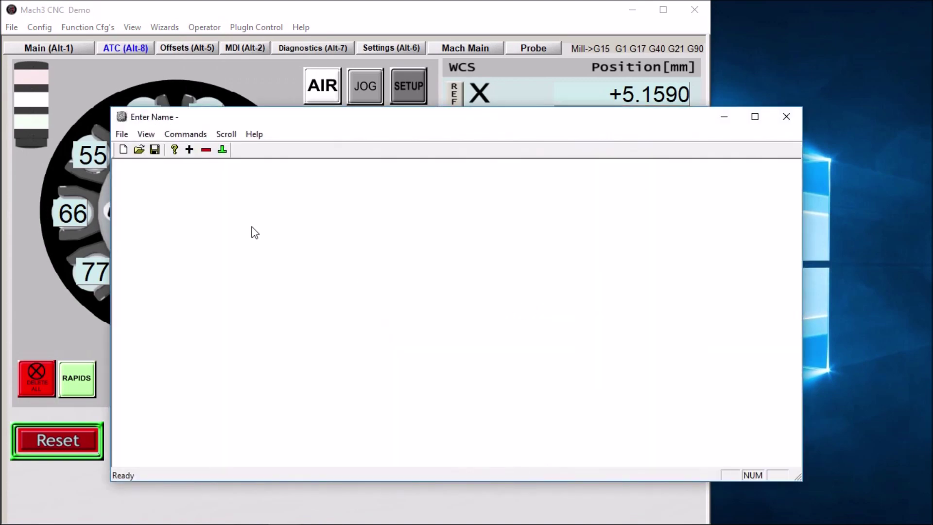
Load SampleBrain.brn into the Brain Editor.
click(126, 137)
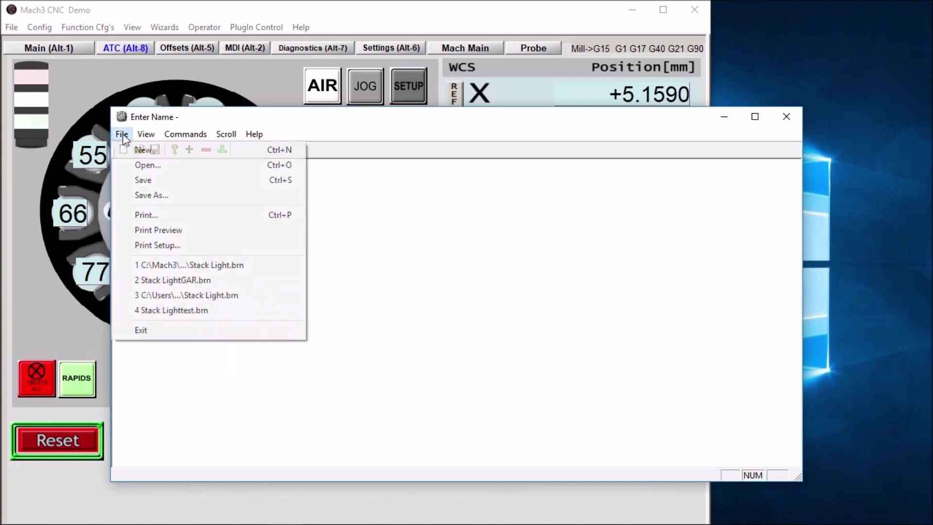
click(149, 166)
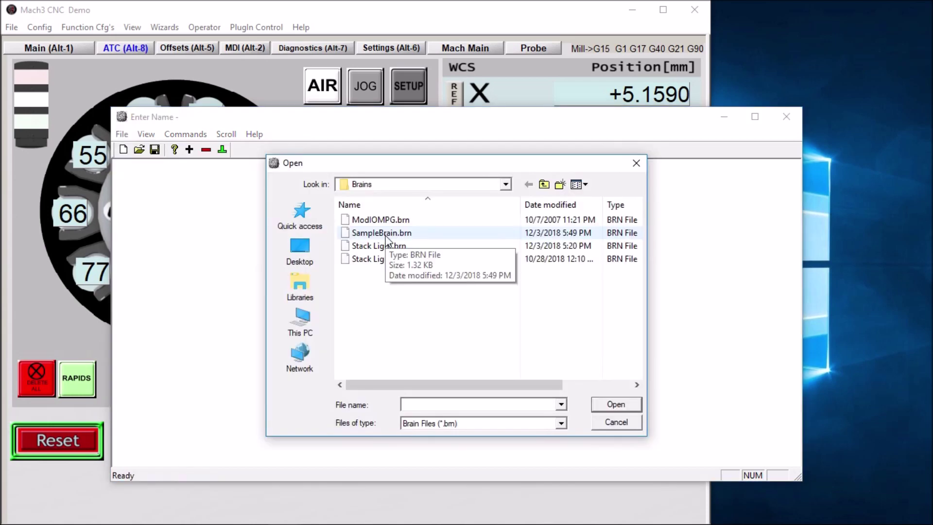
click(388, 236)
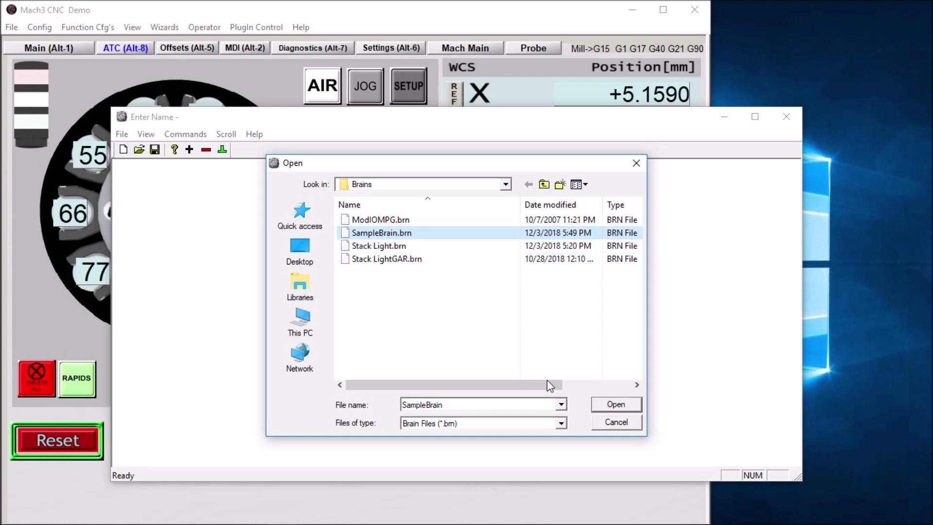
click(614, 404)
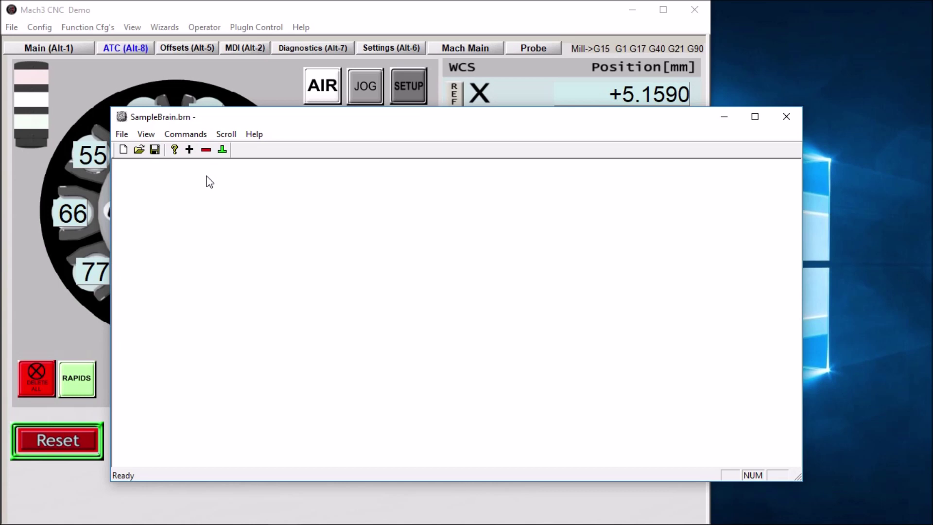
click(189, 151)
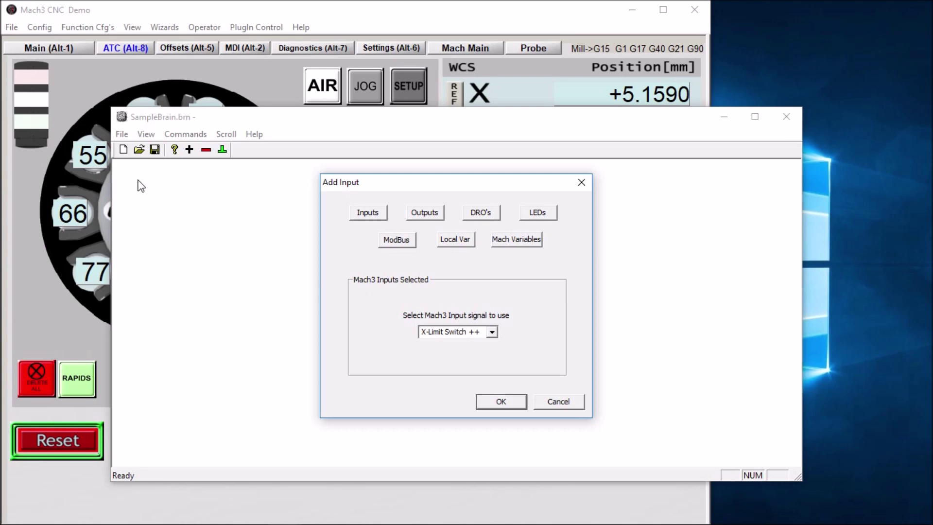
Add an EStop input block and switch the diagram to Screen/Scroll Mode.
click(363, 214)
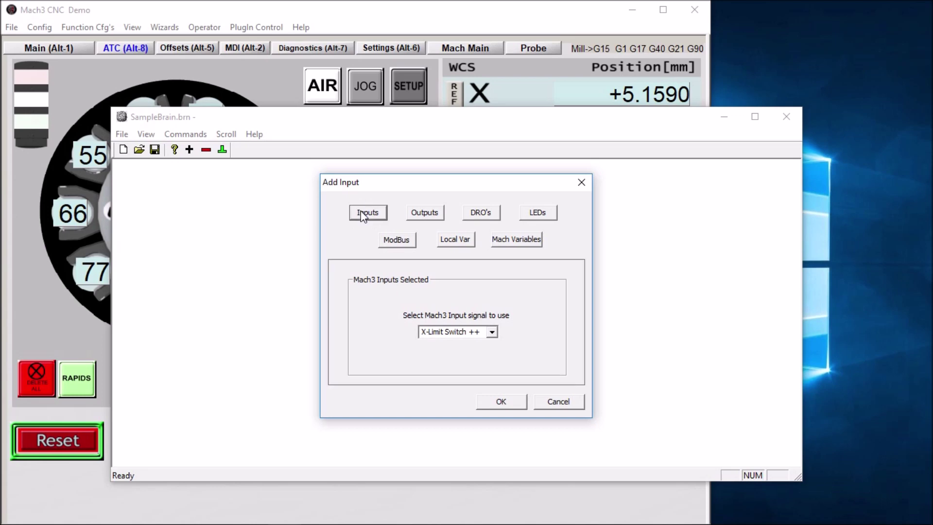
click(492, 331)
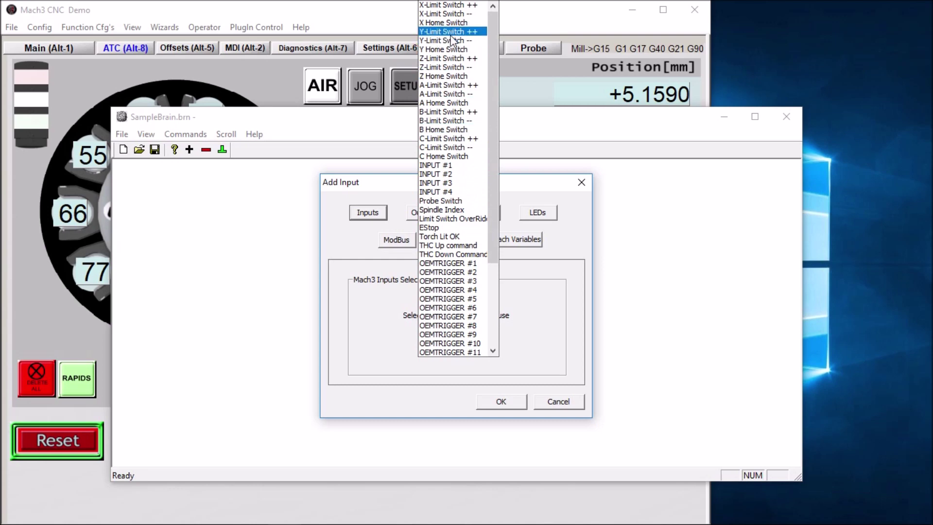
scroll(465, 253, down, 4)
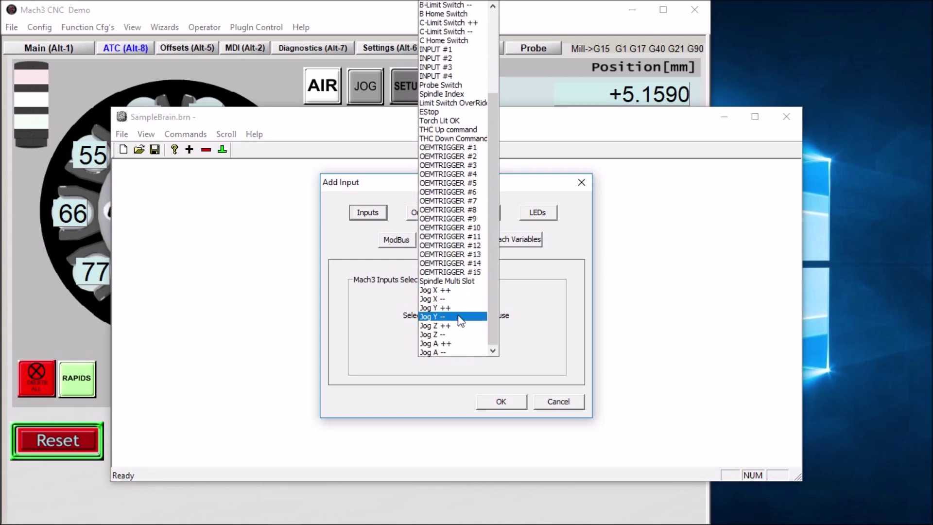
scroll(445, 291, up, 4)
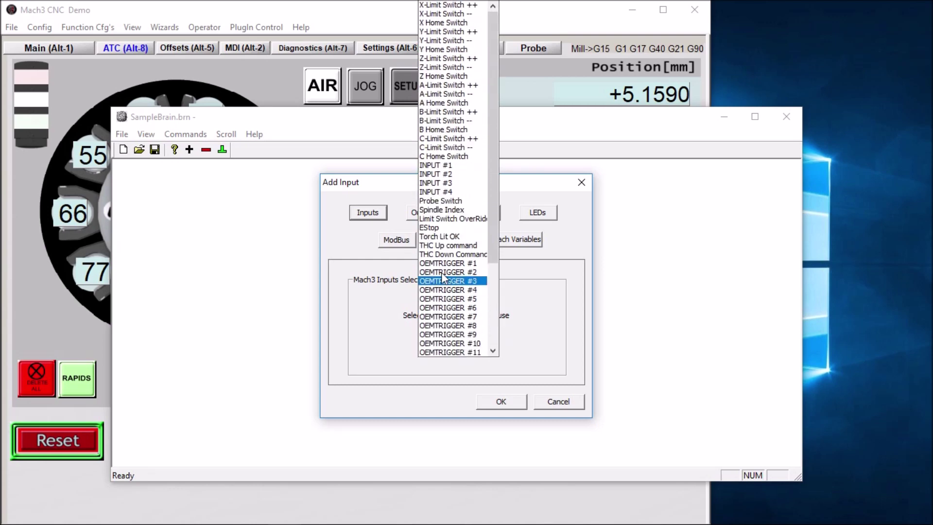
click(439, 227)
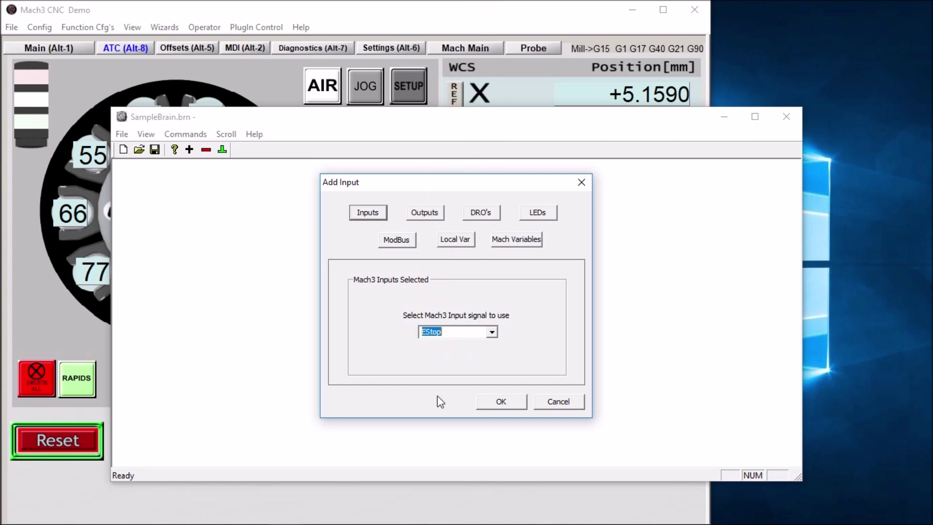
click(501, 401)
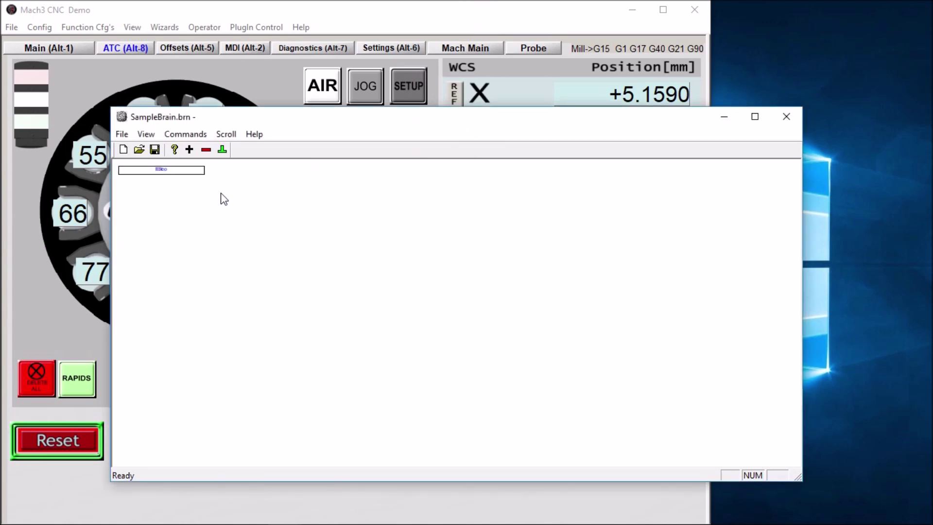
click(226, 136)
click(233, 151)
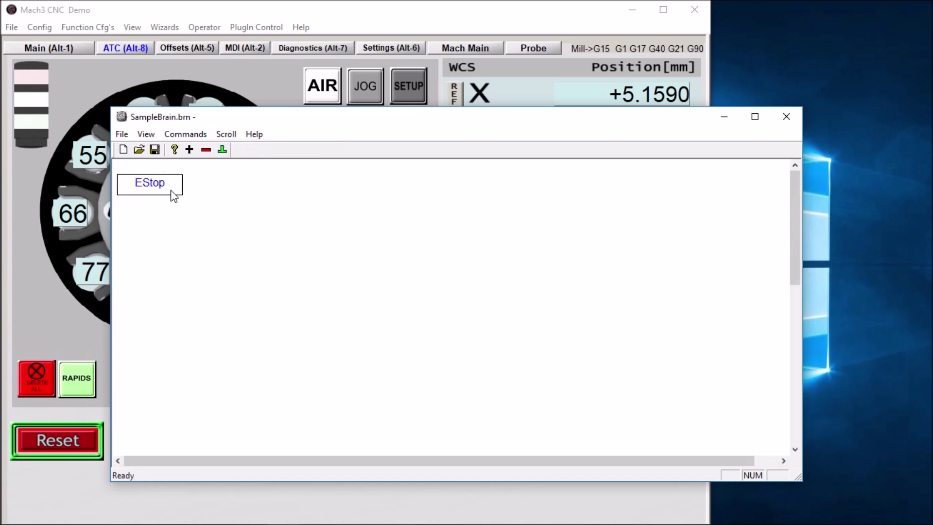
Attach an Invert (Flip Signal) lobe to the EStop input block.
click(134, 189)
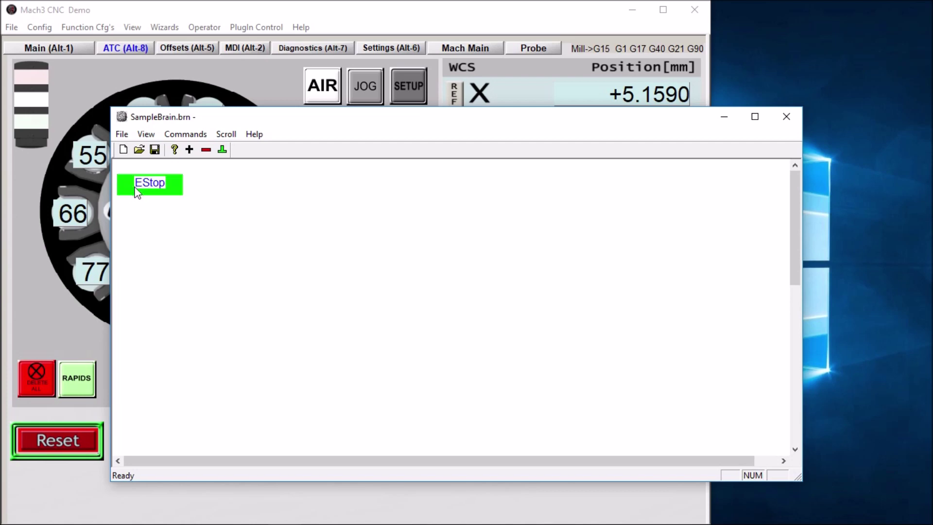
click(189, 149)
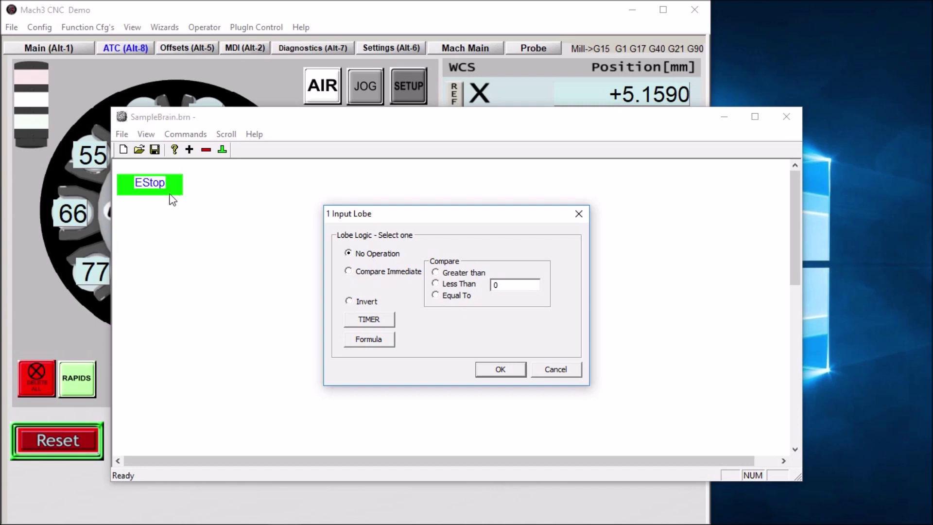
click(349, 301)
click(508, 372)
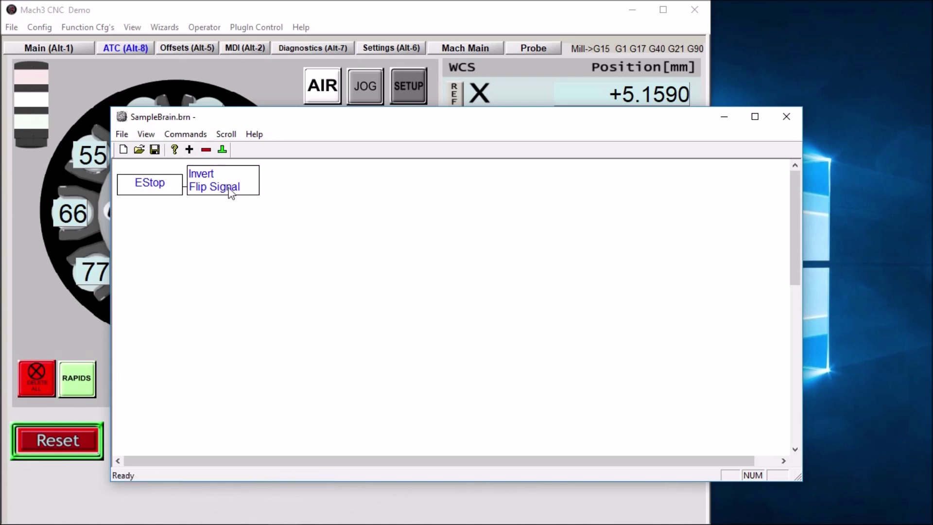
click(189, 150)
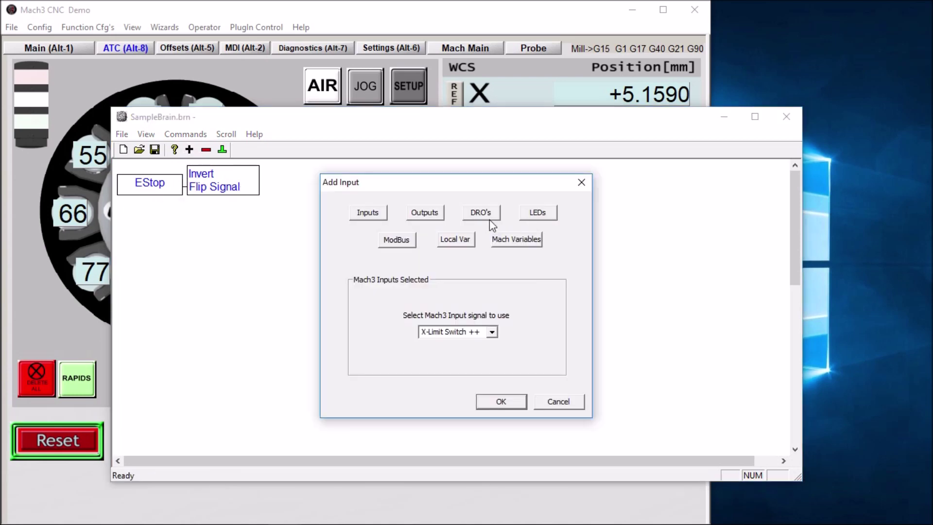
Add an OEMLED800 input using a custom LED number, then maximize the editor window.
click(540, 213)
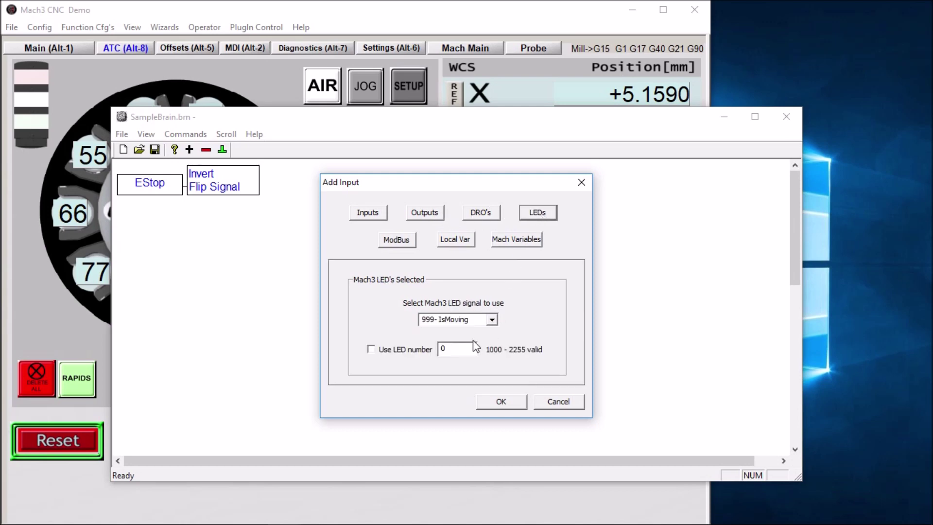
click(492, 320)
scroll(465, 345, down, 8)
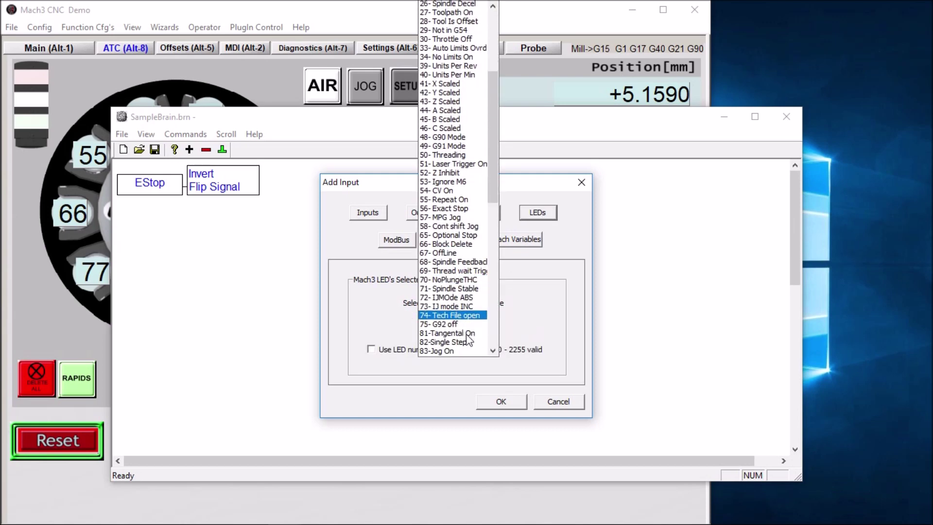
scroll(465, 345, down, 12)
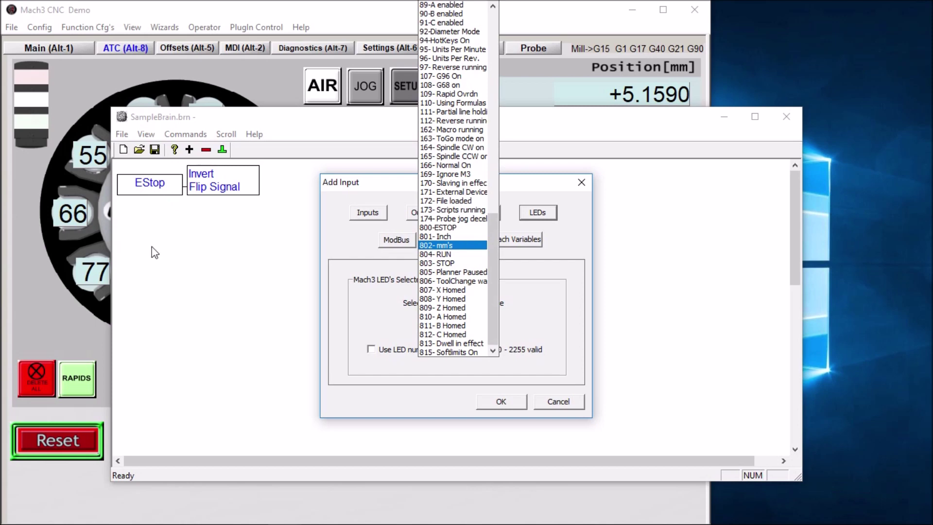
click(559, 309)
click(386, 353)
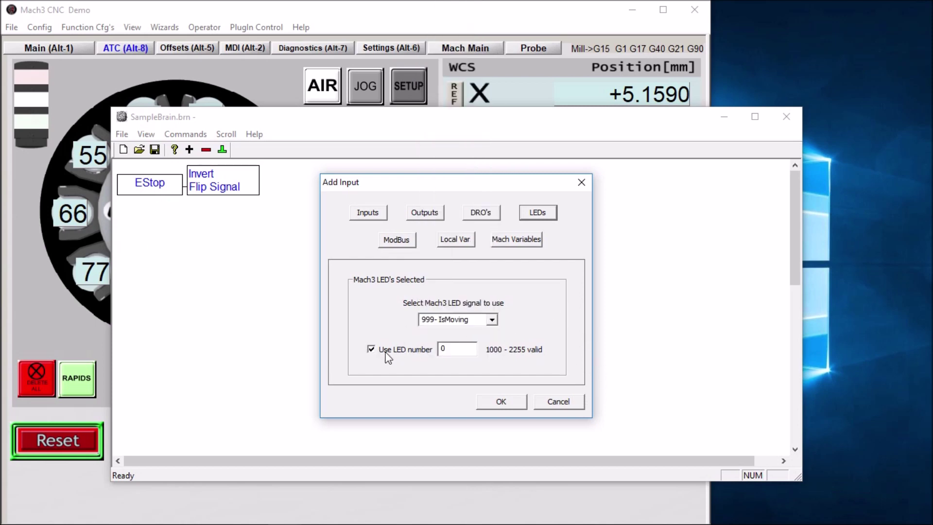
double_click(453, 348)
text(80)
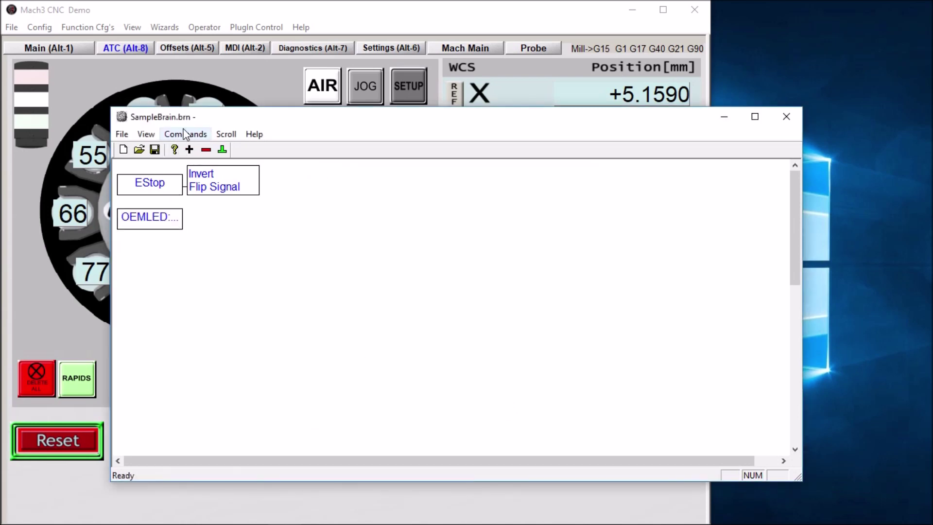
double_click(141, 117)
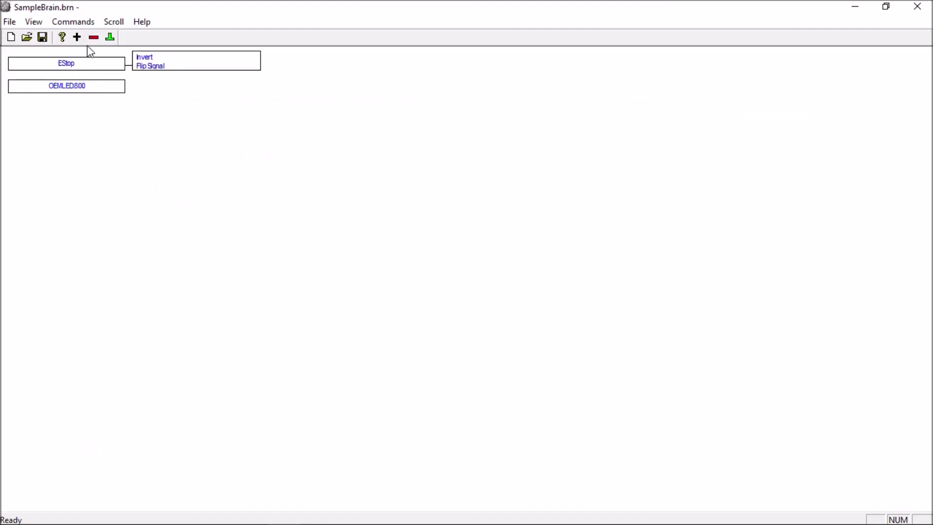
Enlarge the diagram view and attach a No Operation (Pass Signal) lobe to the OEMLED input.
click(112, 22)
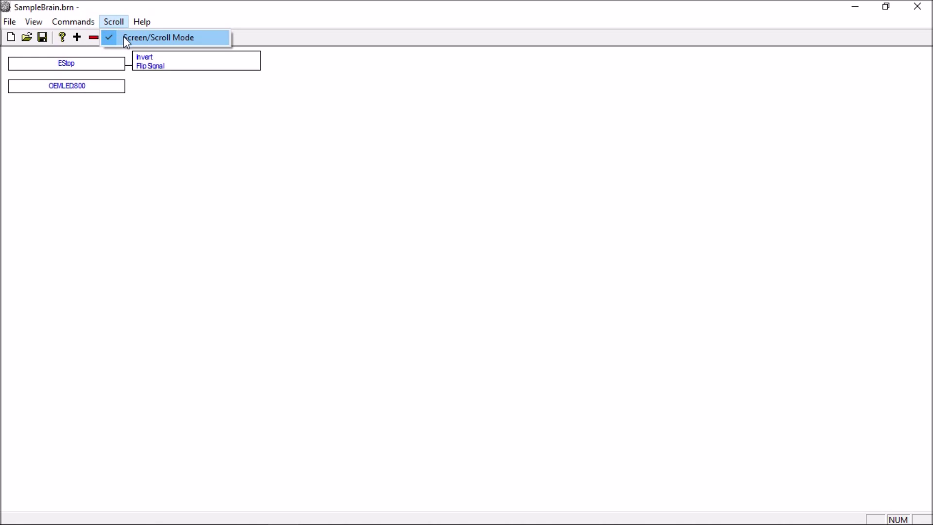
click(123, 37)
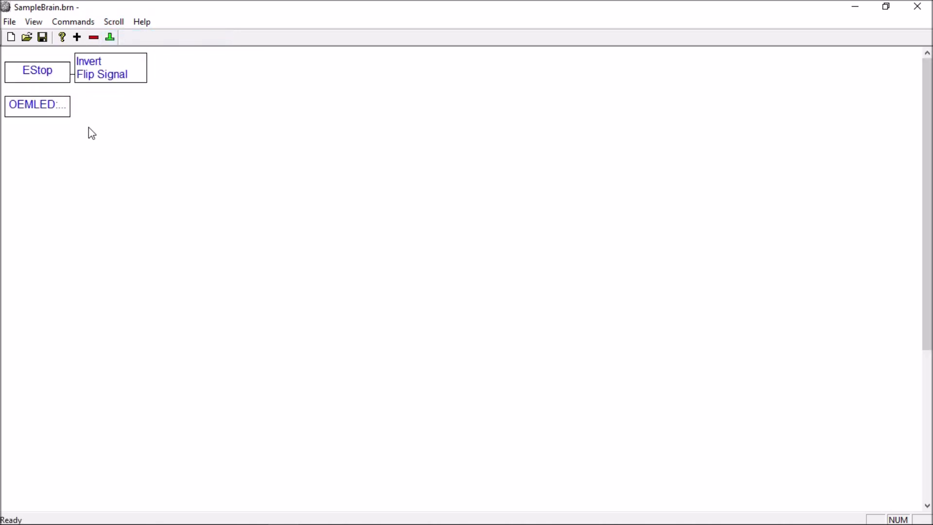
click(49, 115)
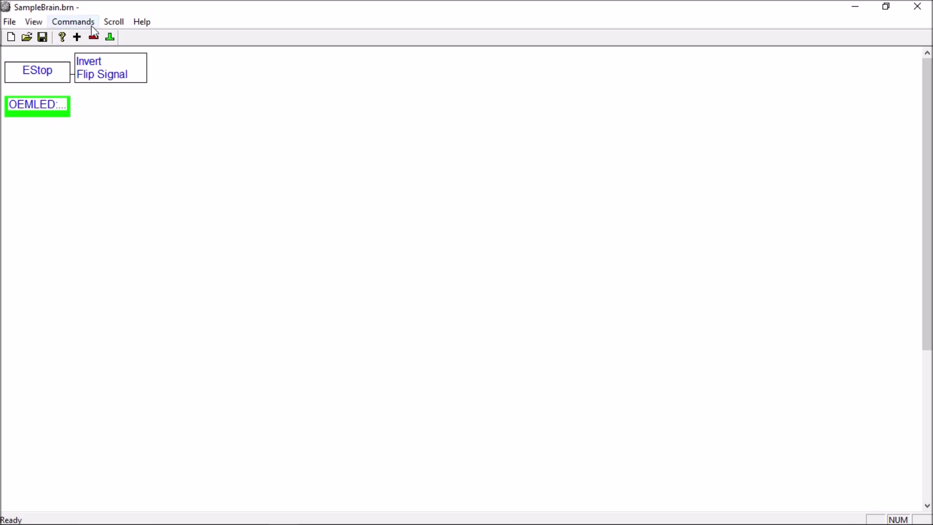
click(77, 37)
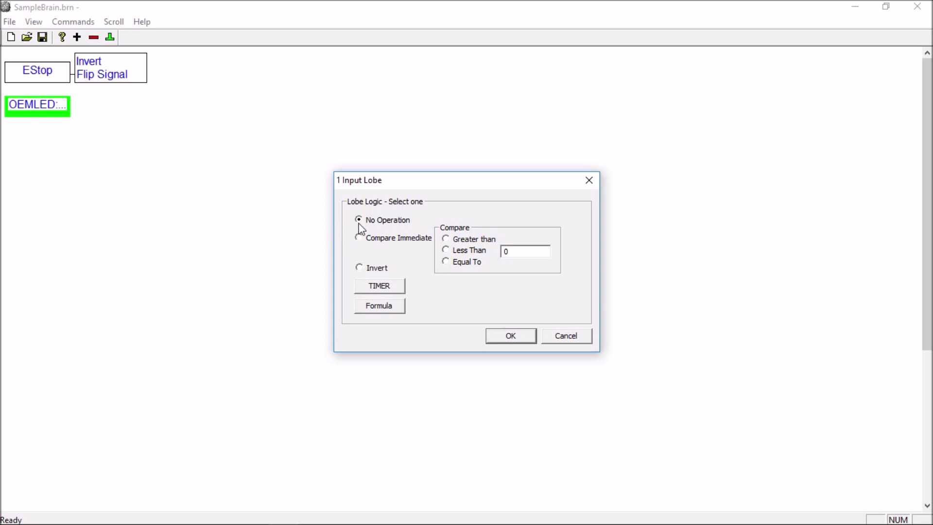
click(511, 336)
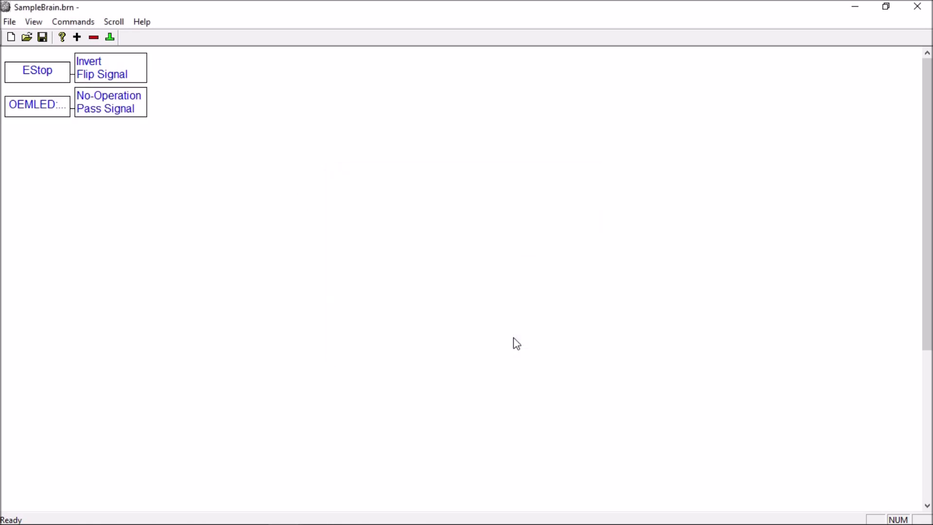
click(140, 77)
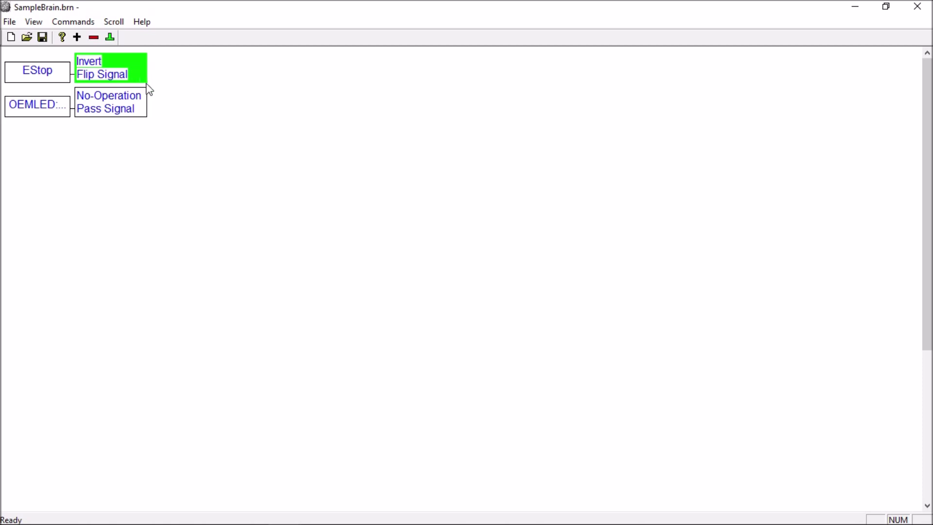
Merge the Invert and Pass Signal lobes into a Dual Input AND lobe.
click(142, 109)
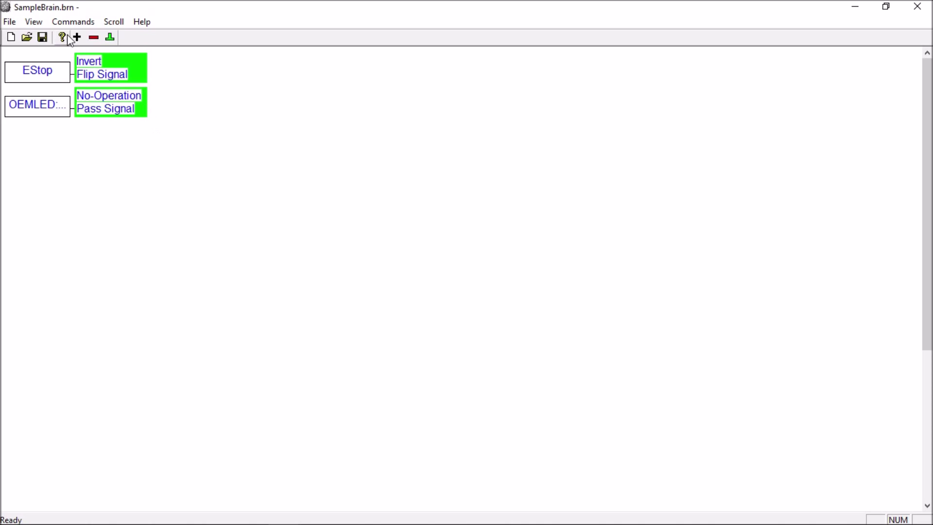
click(78, 40)
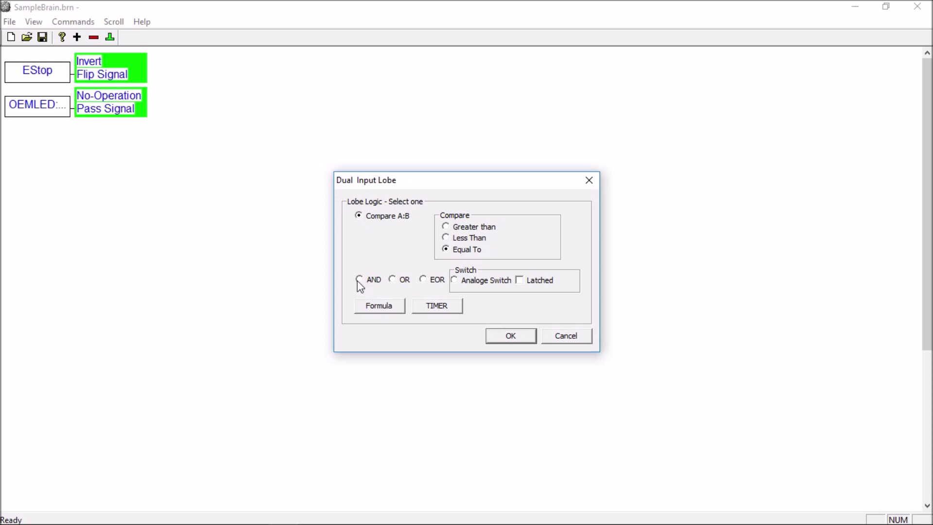
click(511, 336)
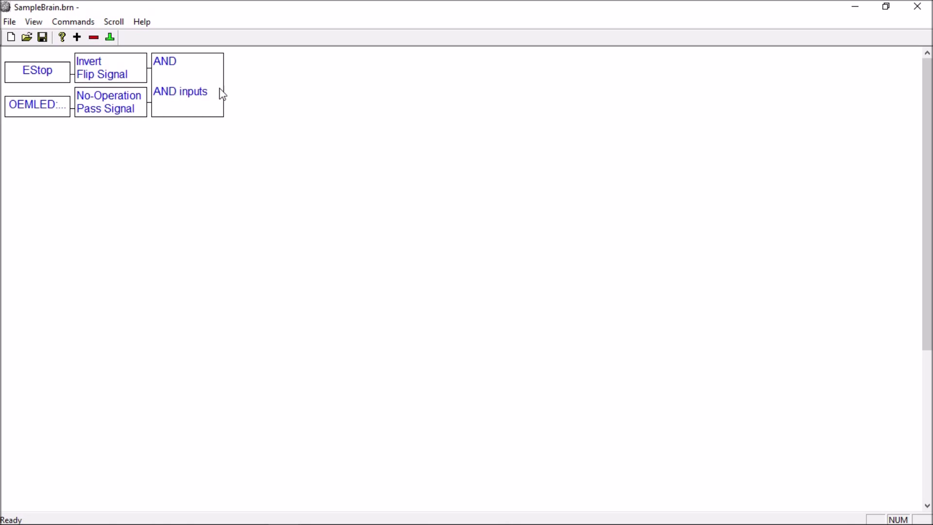
click(178, 97)
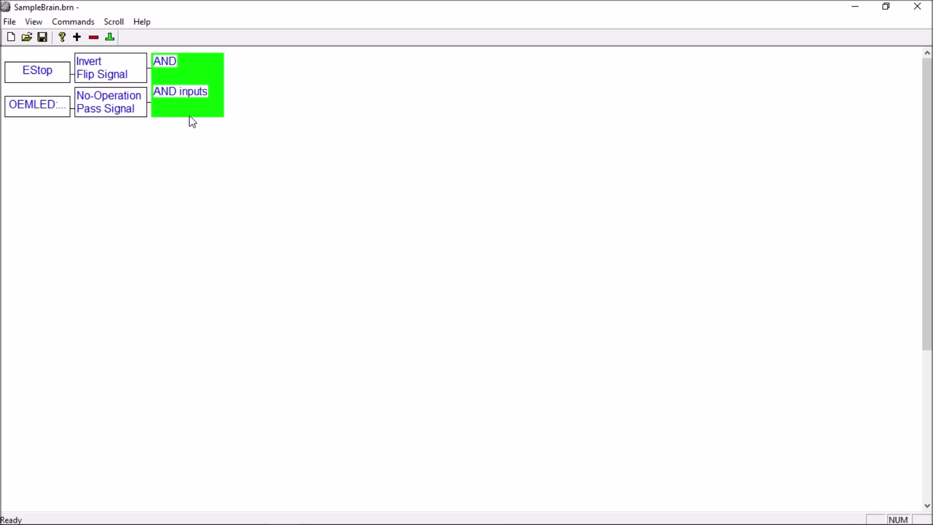
Add a repeating TIMER lobe with a 0.75 s pulse after the AND lobe.
click(77, 37)
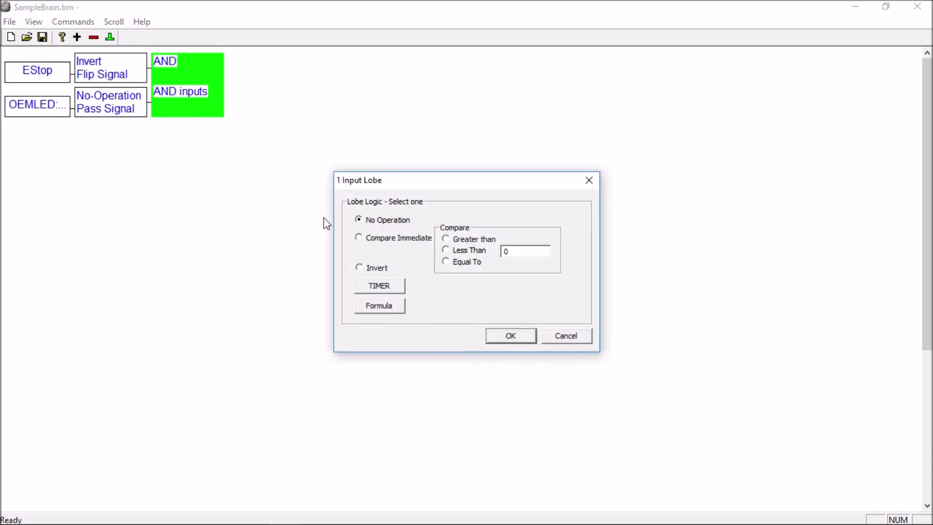
click(380, 287)
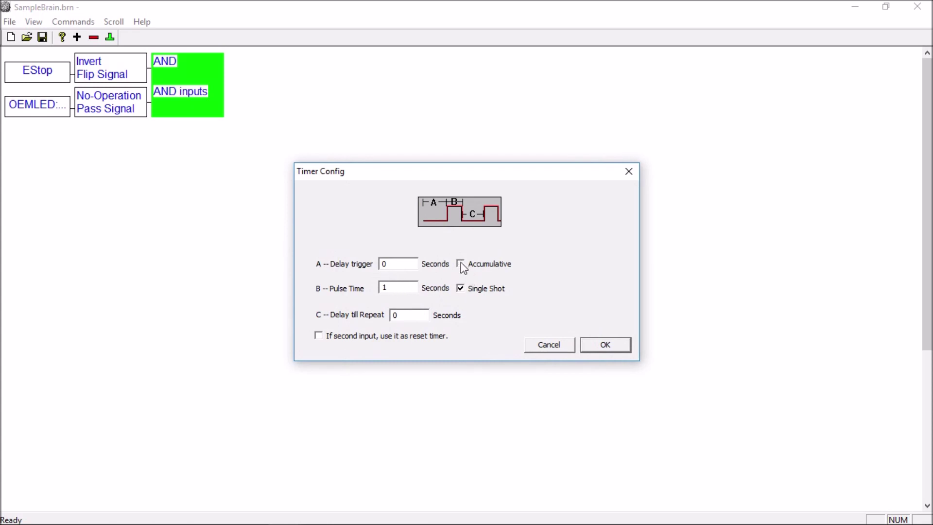
click(461, 288)
text(.75)
click(593, 342)
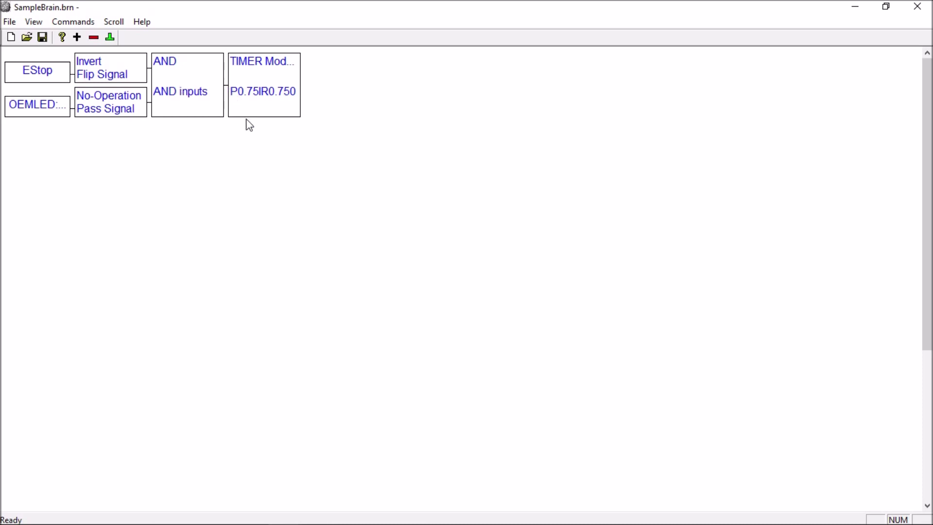
click(270, 99)
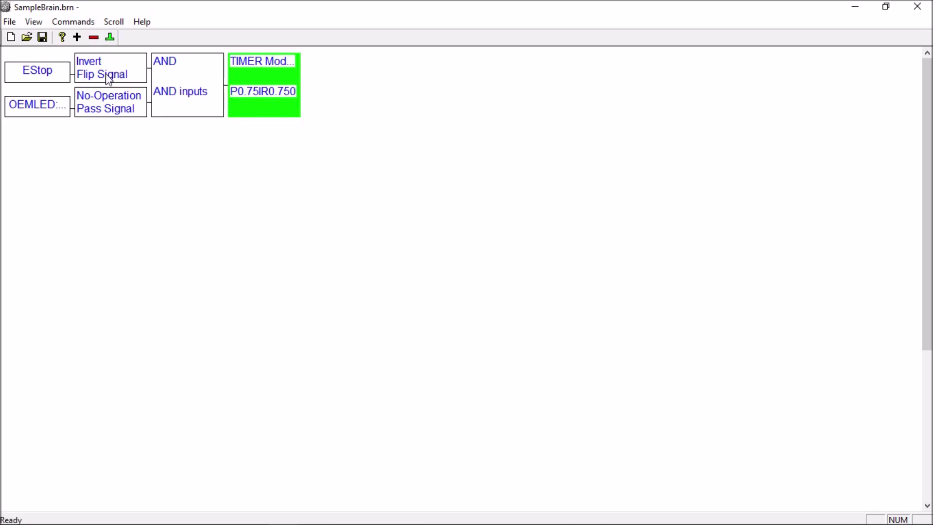
Terminate the timer lobe with the OUTPUT7 output.
click(111, 41)
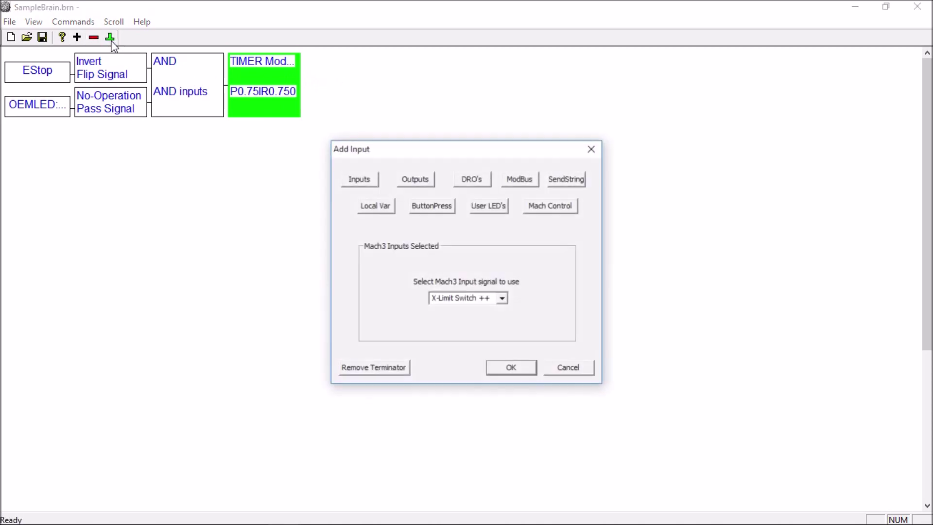
click(428, 183)
click(505, 300)
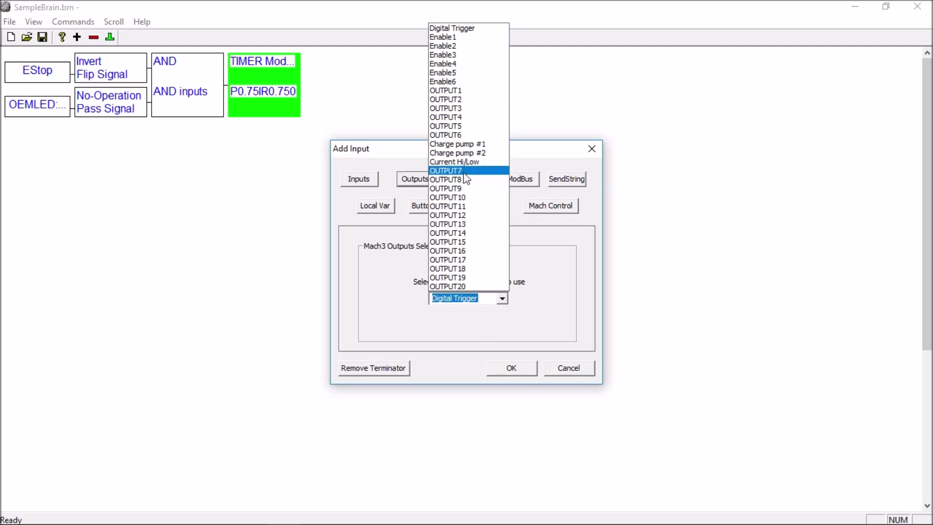
click(464, 172)
click(511, 368)
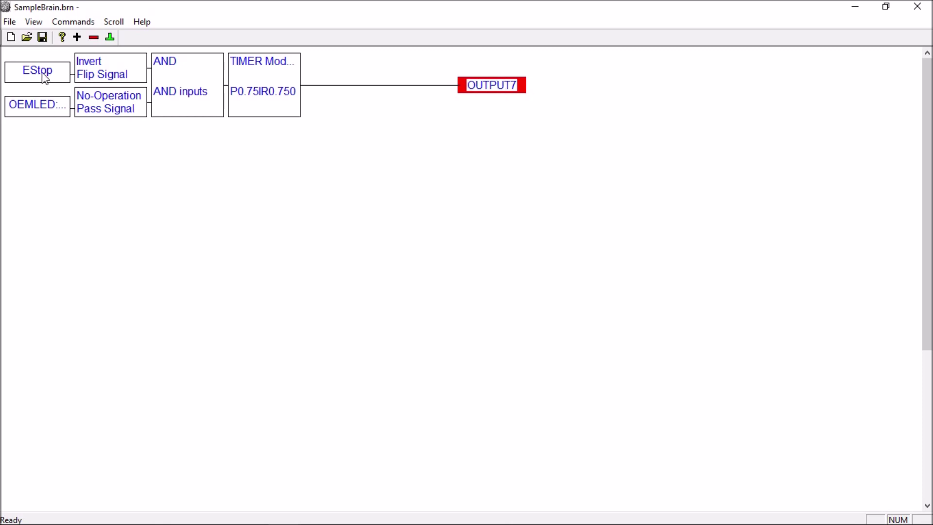
click(77, 37)
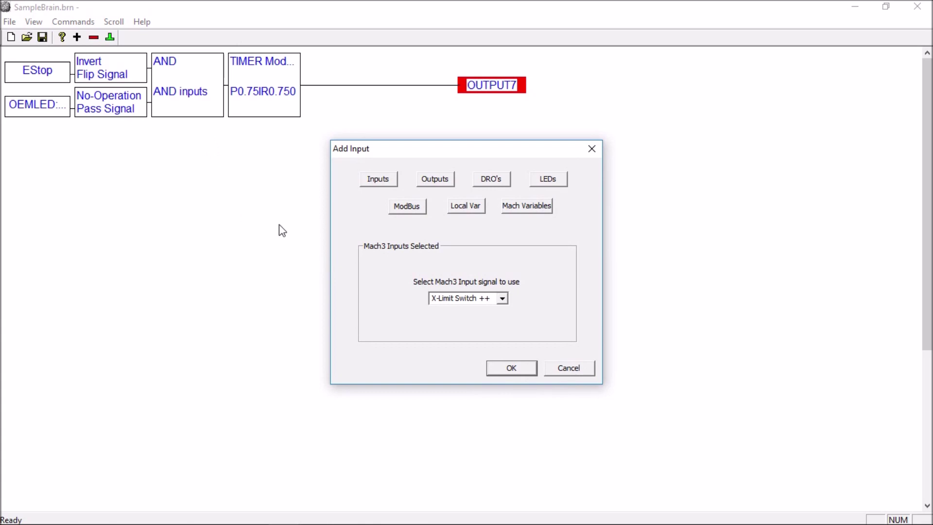
Add another LED input with a custom LED number and give it a No Operation lobe.
click(546, 179)
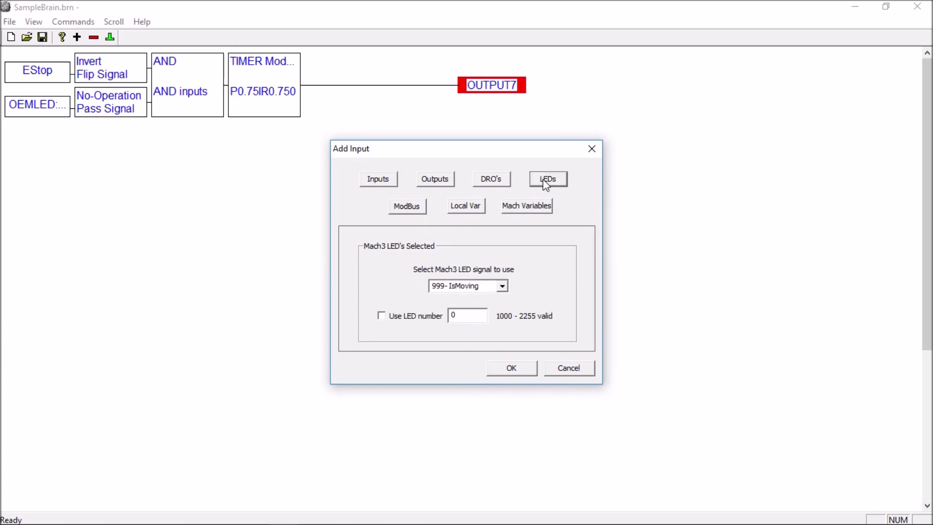
click(382, 316)
double_click(462, 314)
key(Return)
click(42, 145)
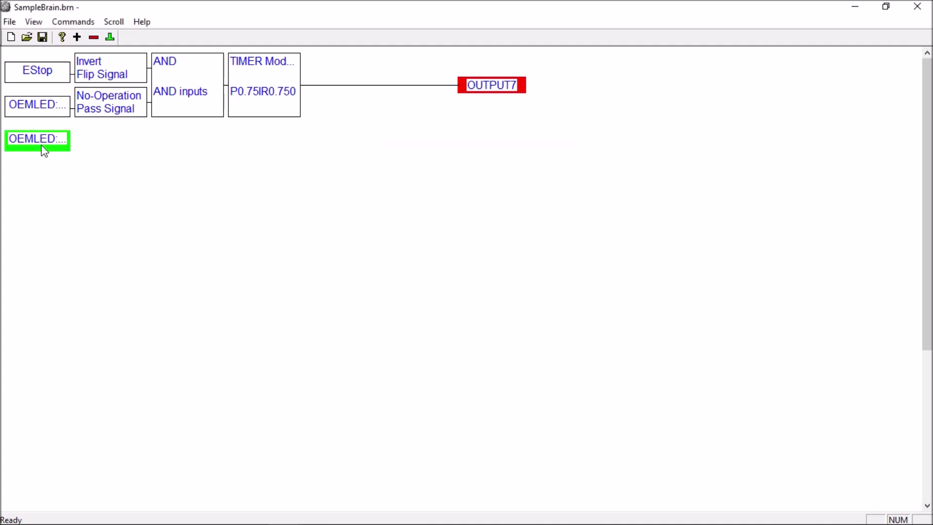
double_click(90, 95)
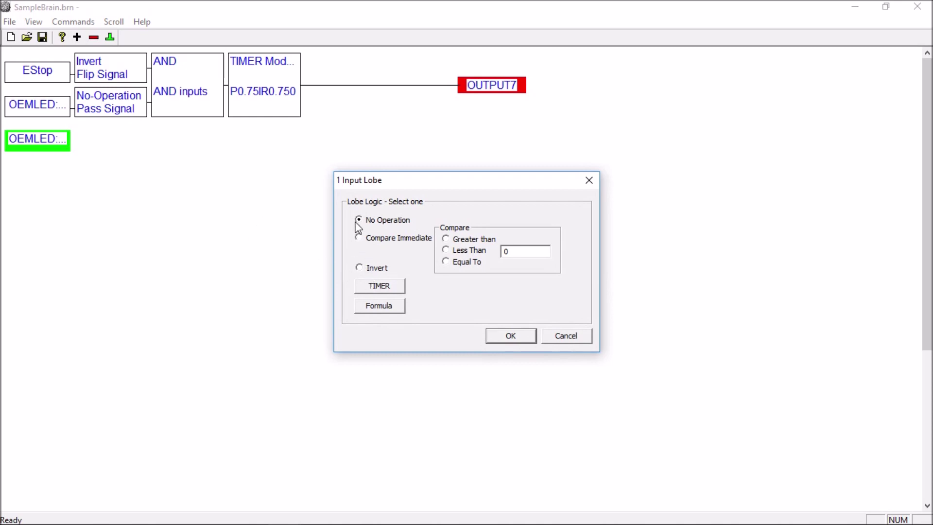
click(510, 336)
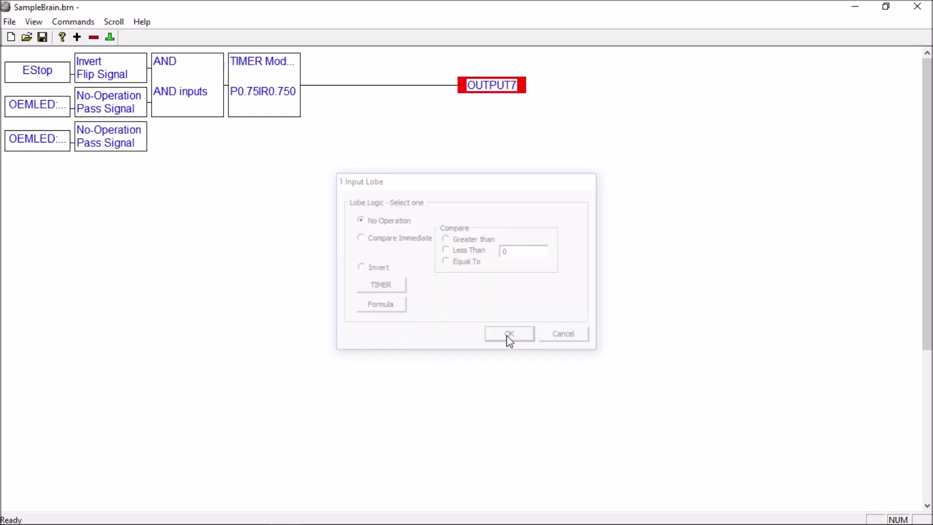
Add a second EStop input with its own No Operation lobe.
click(77, 37)
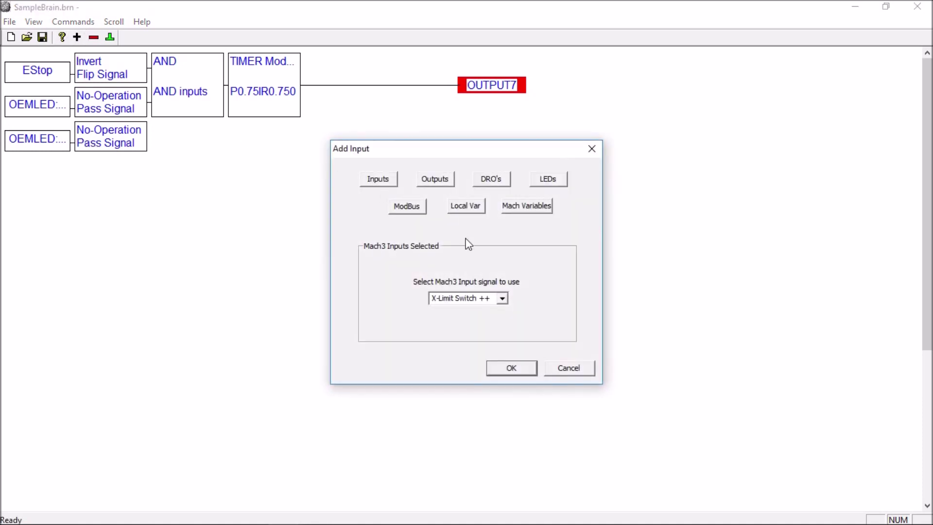
click(502, 298)
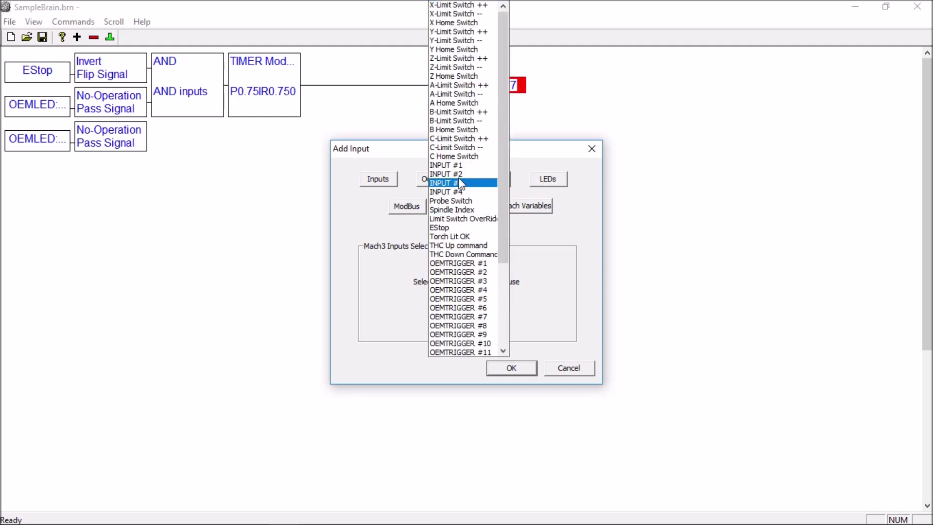
click(439, 228)
click(511, 368)
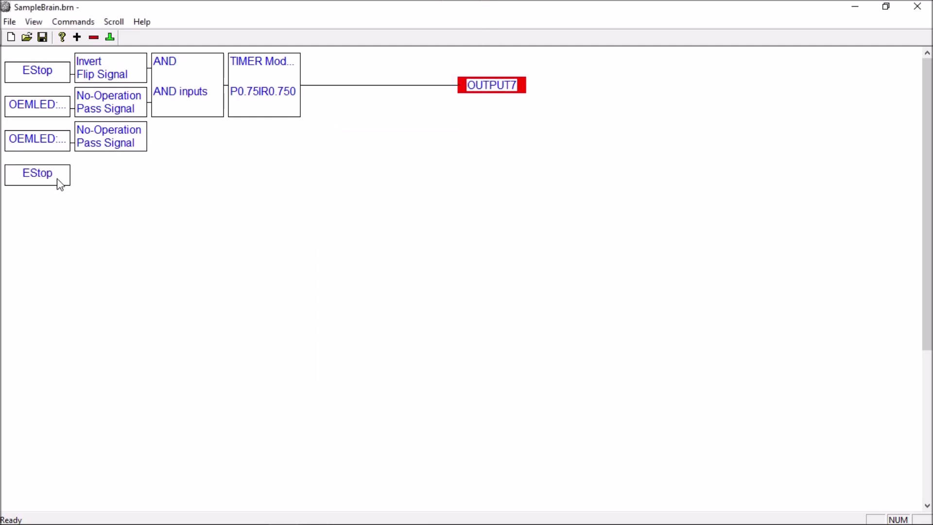
click(22, 180)
click(77, 39)
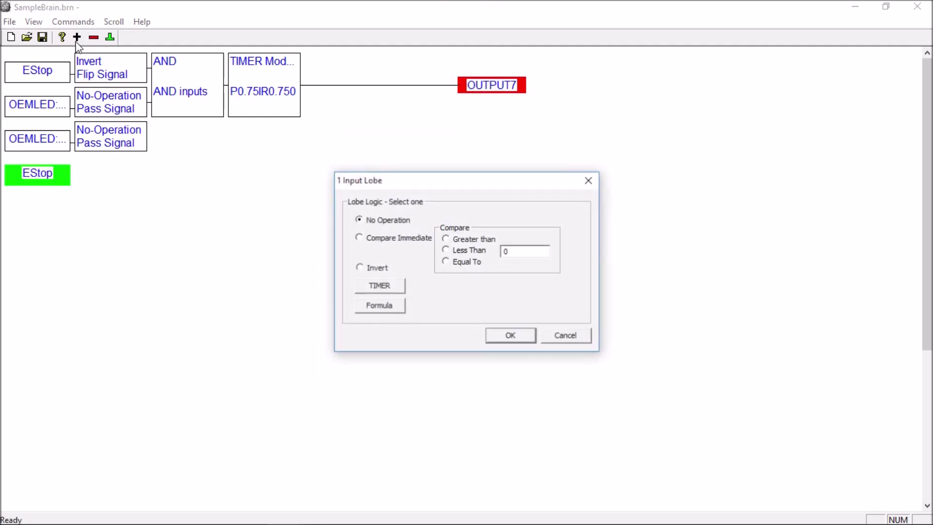
click(503, 342)
Join the two new Pass Signal lobes with an AND lobe.
click(142, 144)
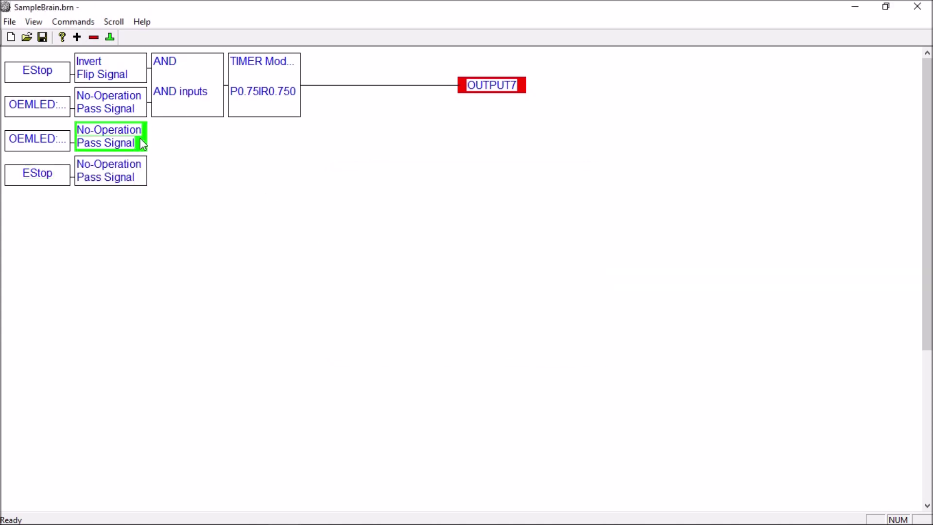
shift+click(143, 182)
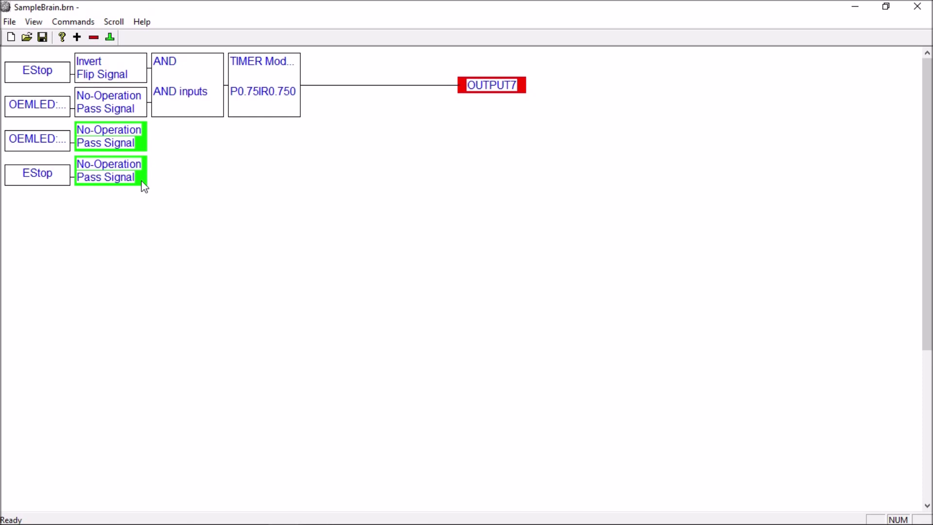
click(77, 37)
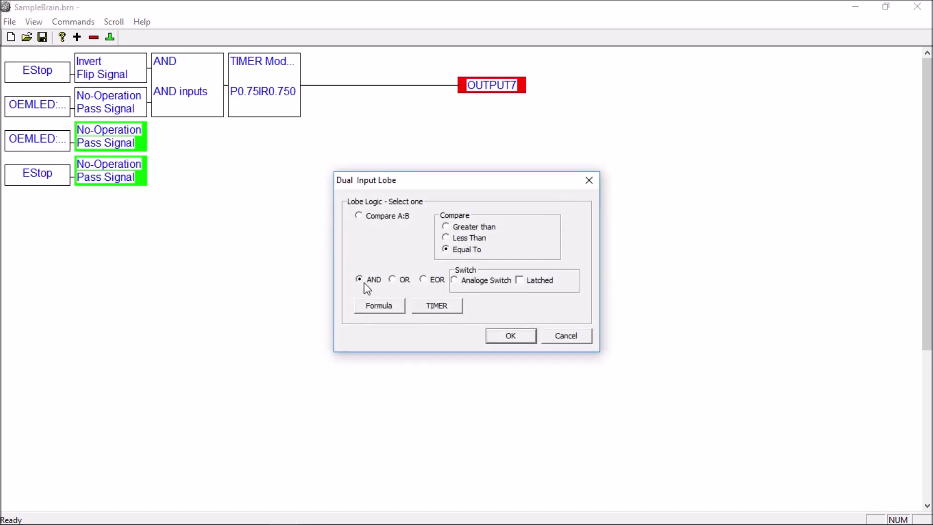
key(Return)
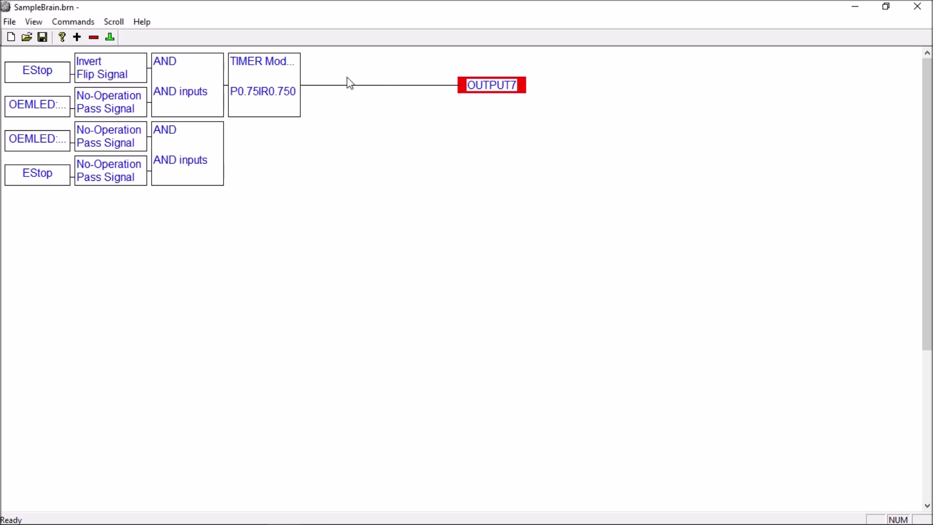
Remove the OUTPUT7 terminator from the upper TIMER lobe.
click(290, 111)
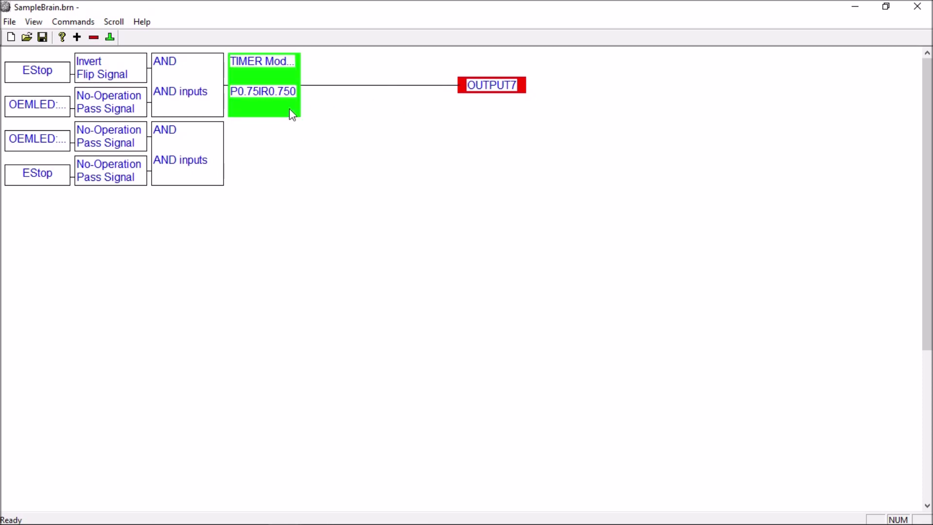
click(110, 38)
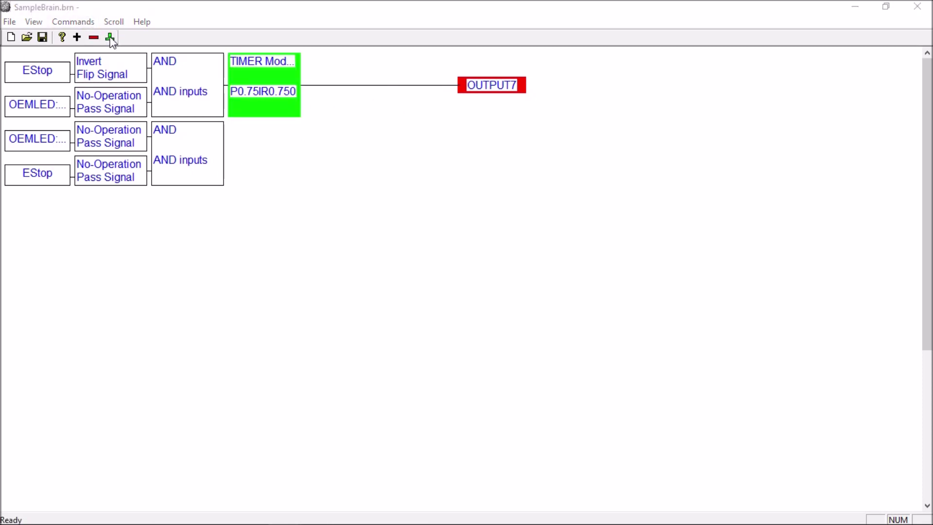
click(500, 299)
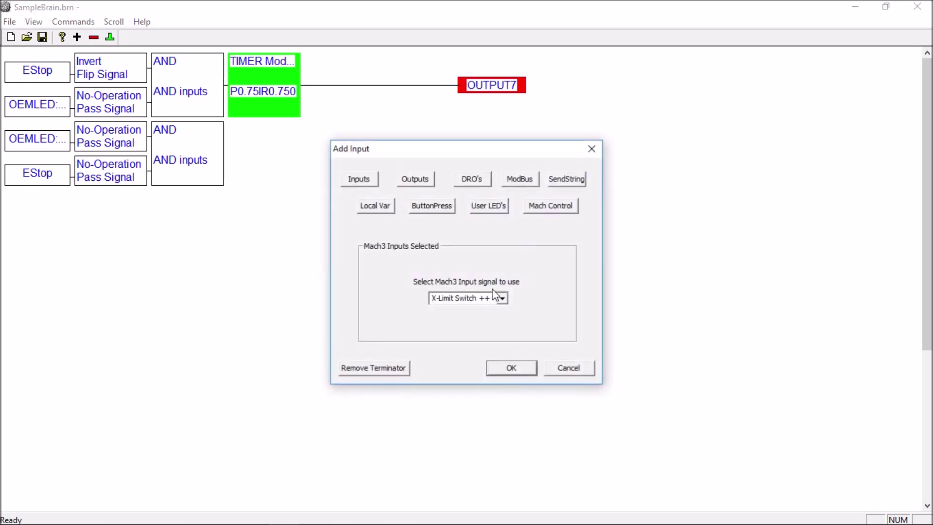
click(396, 369)
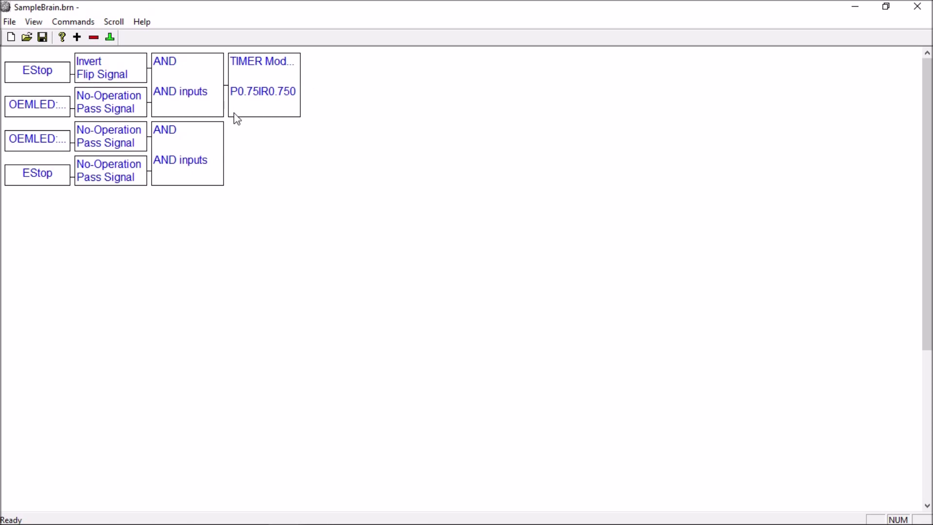
Join the lower AND lobe and the TIMER lobe with a new OR lobe.
click(211, 150)
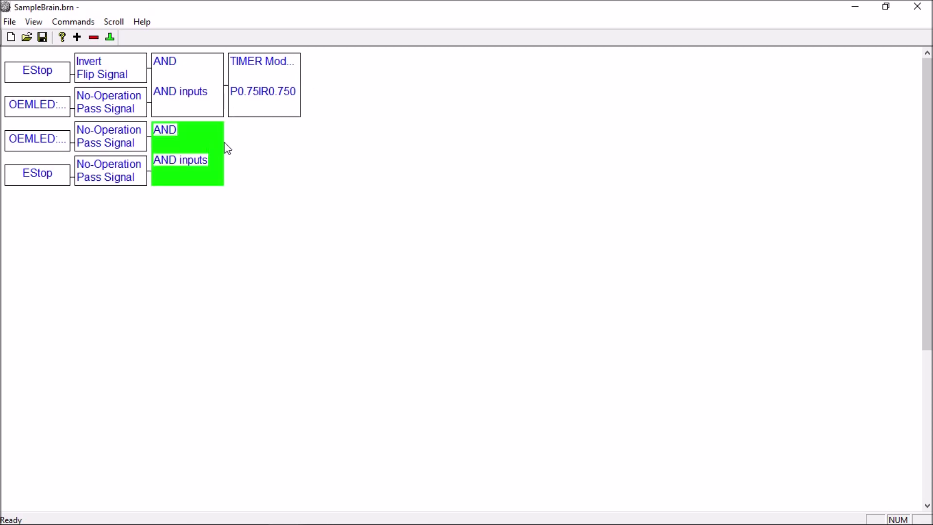
click(283, 111)
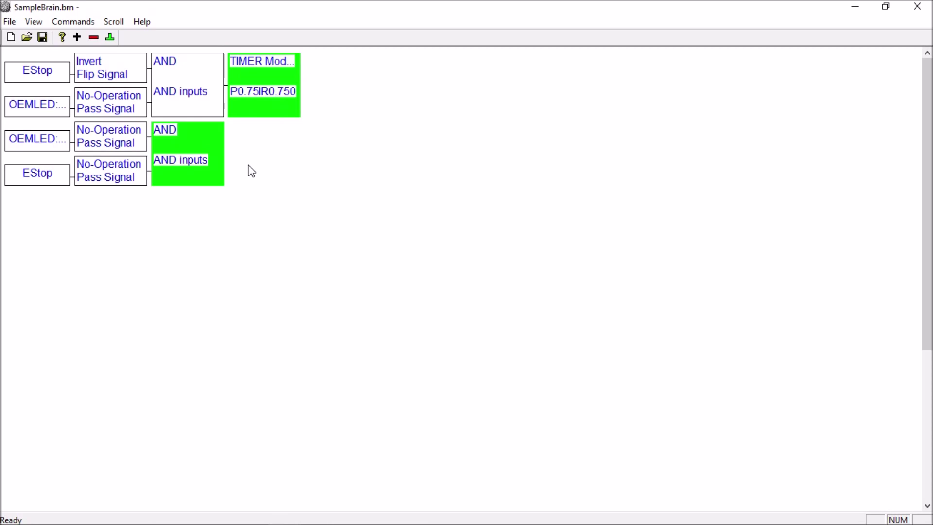
click(77, 38)
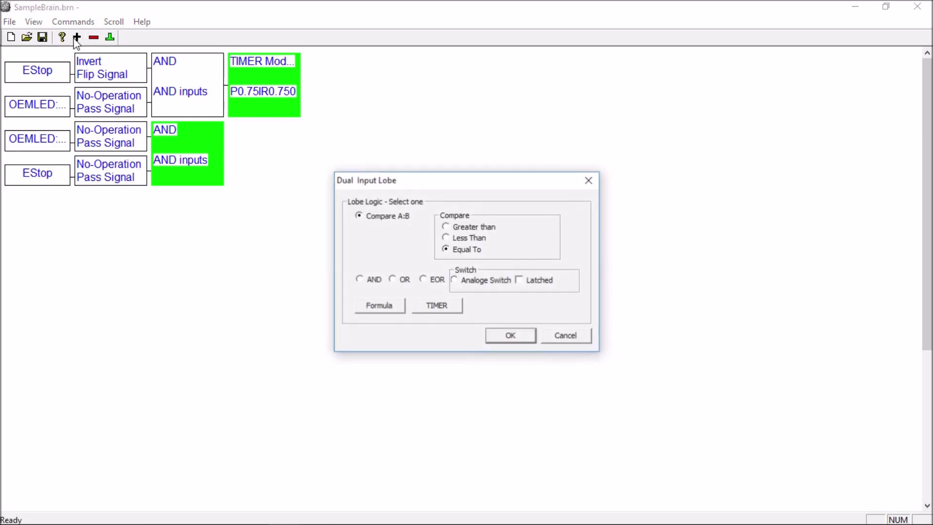
double_click(397, 281)
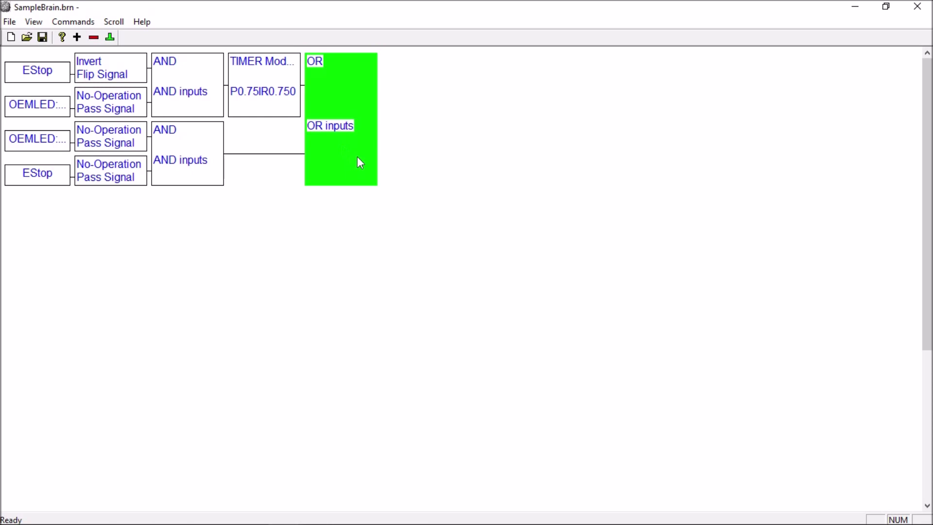
Terminate the upper OR lobe with an OUTPUT7 output.
click(110, 38)
click(413, 180)
click(502, 298)
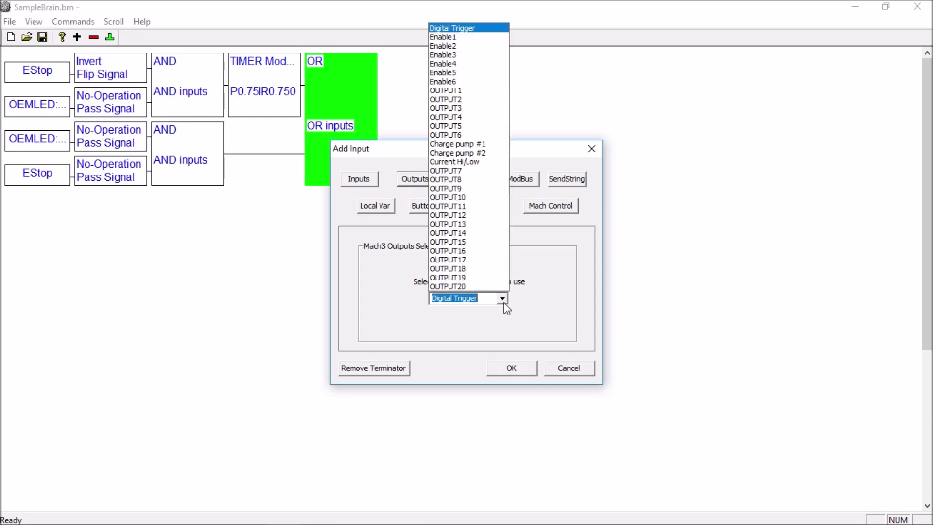
click(447, 171)
click(520, 370)
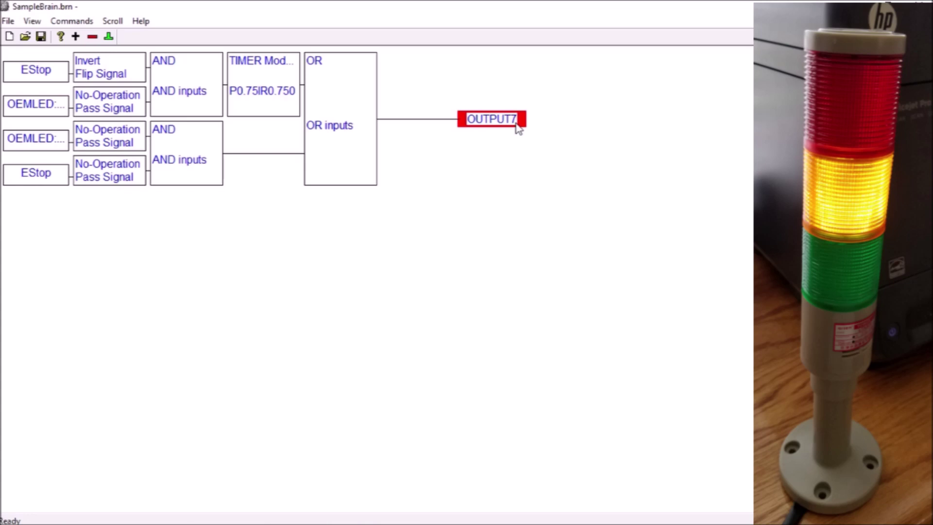
Add the 806- ToolChange LED signal as a new input.
click(77, 39)
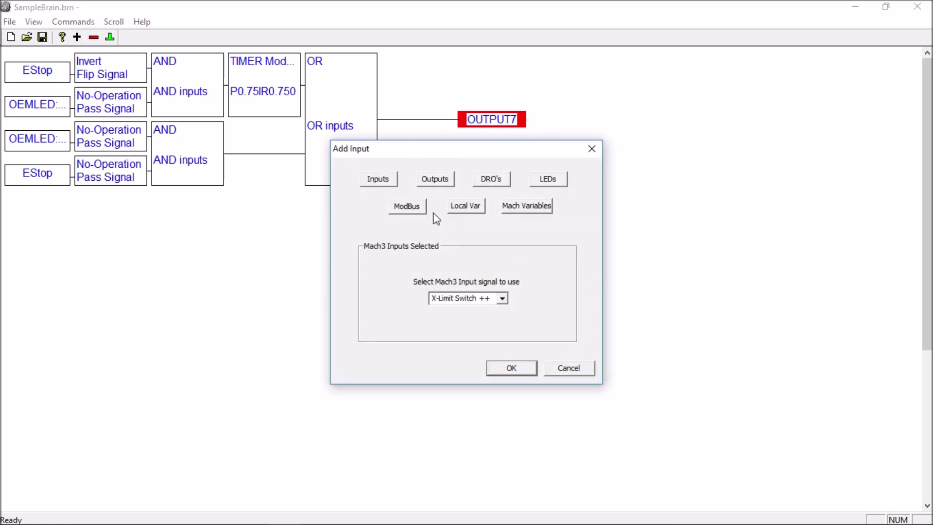
click(547, 180)
click(503, 286)
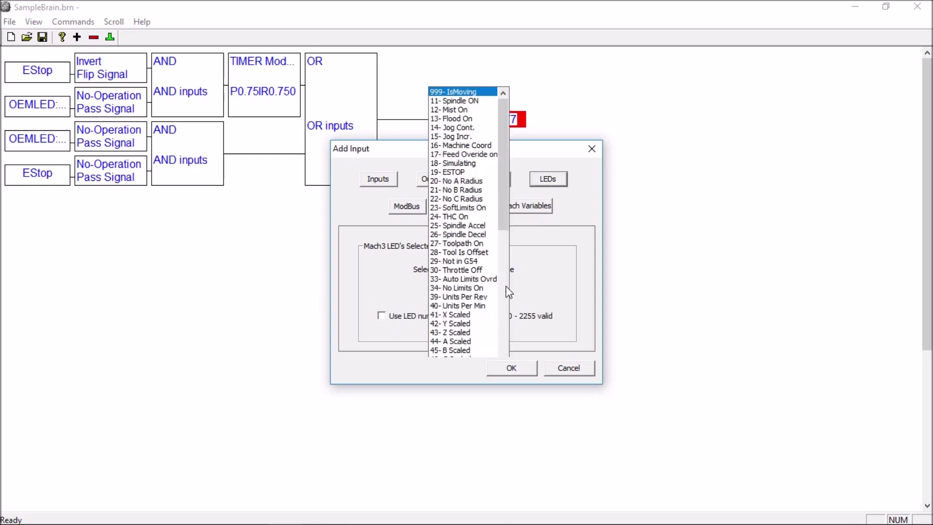
scroll(460, 330, down, 6)
scroll(460, 330, down, 14)
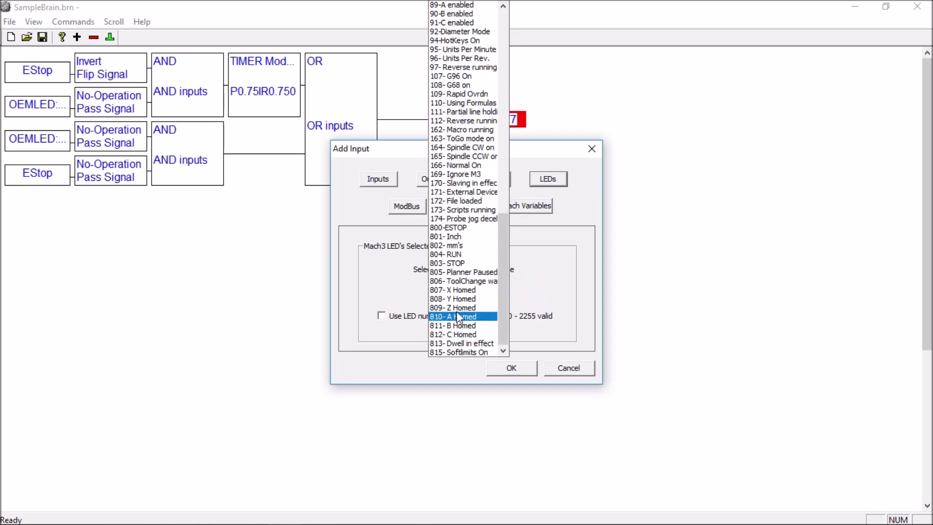
click(456, 282)
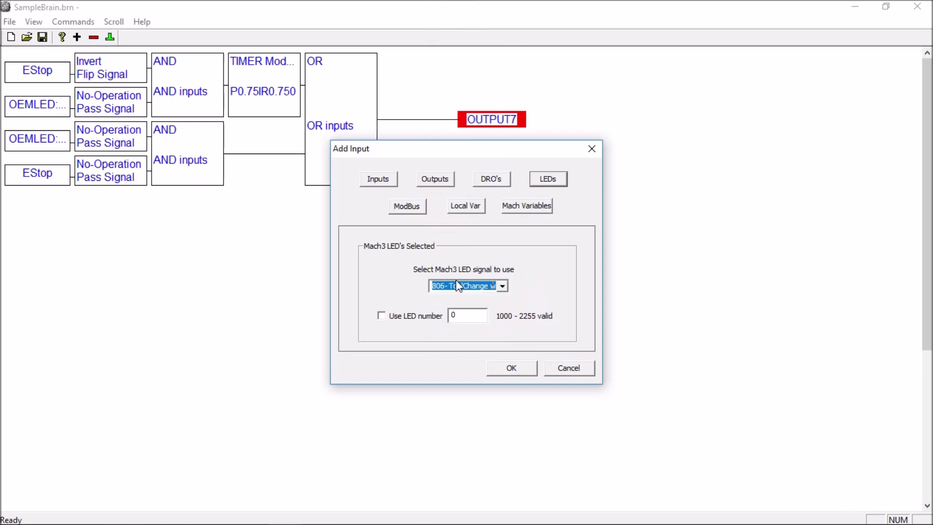
click(509, 369)
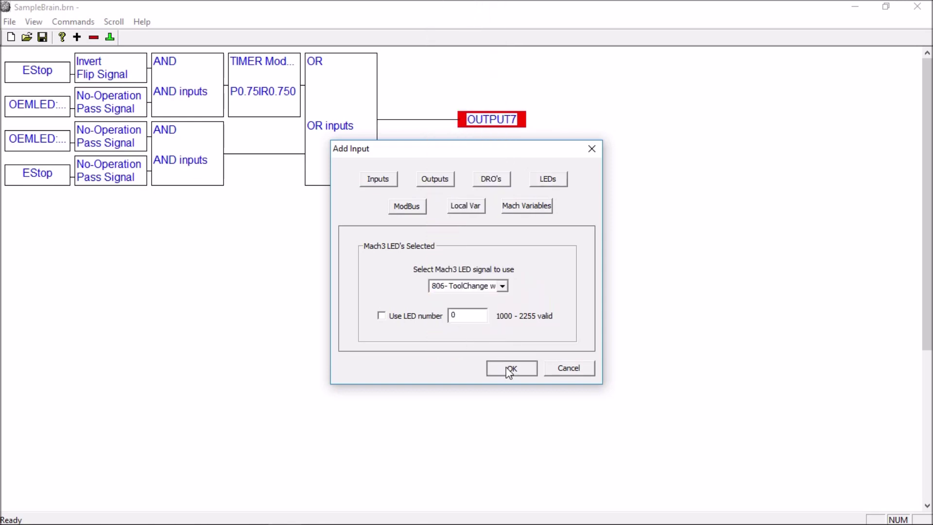
Pass the ToolChange input through a No-Operation lobe.
click(34, 217)
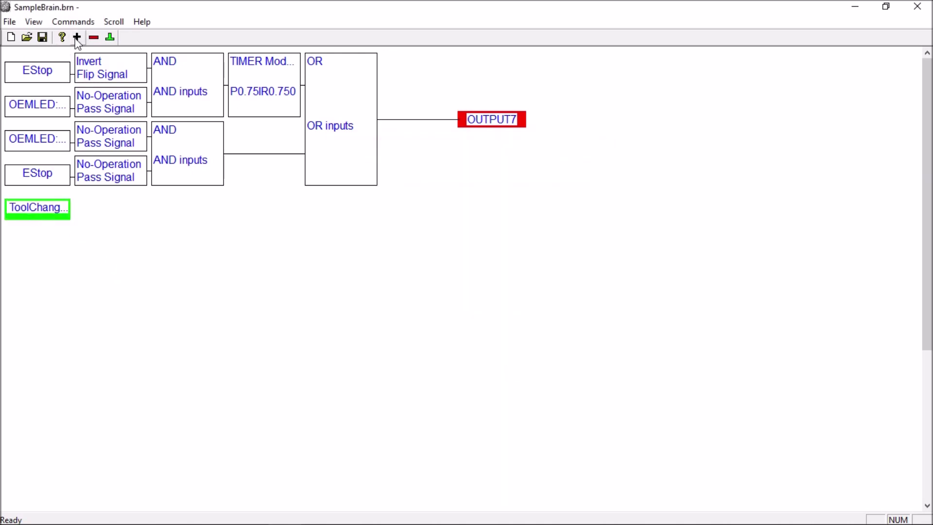
click(77, 37)
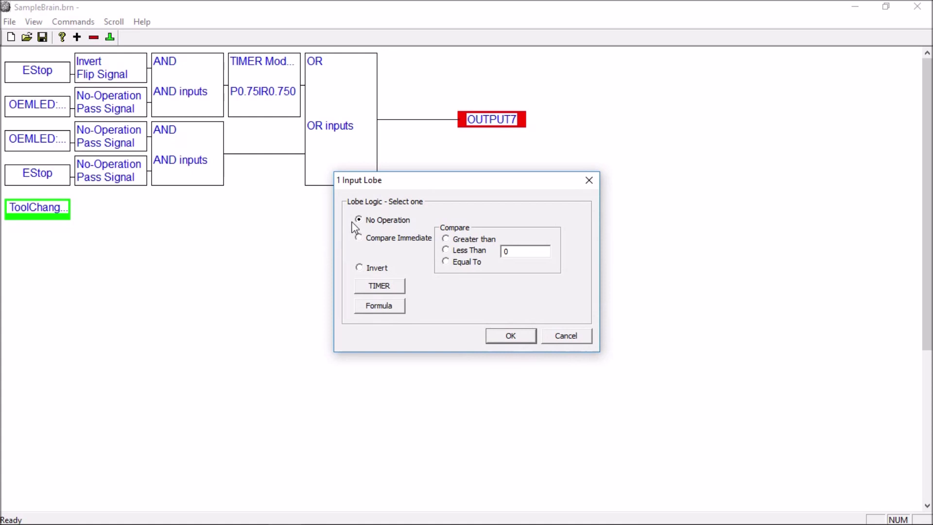
click(510, 336)
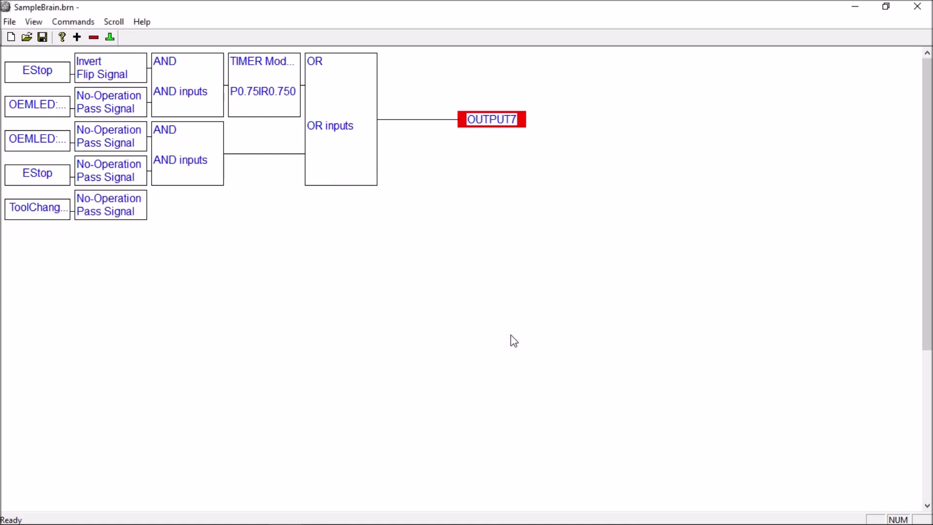
click(77, 37)
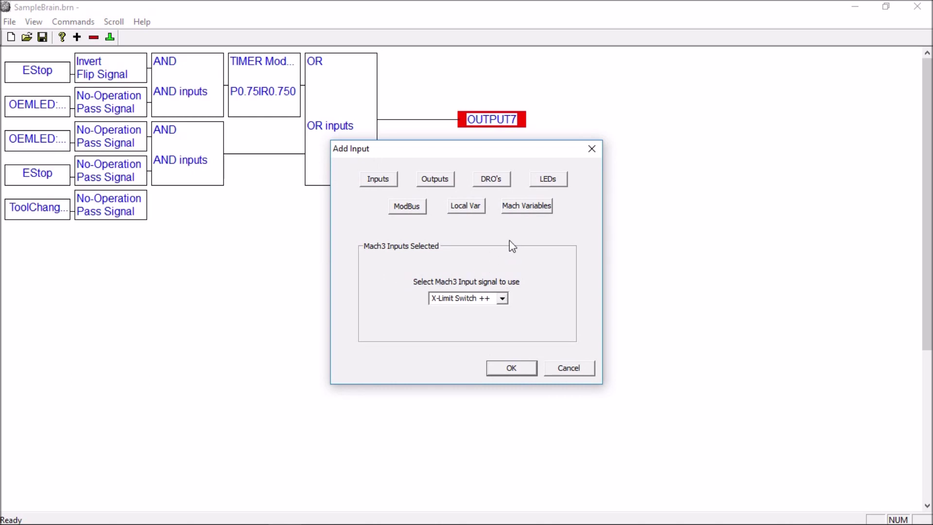
Add the 162- Macro running LED signal as a new input below ToolChange.
click(545, 183)
click(503, 287)
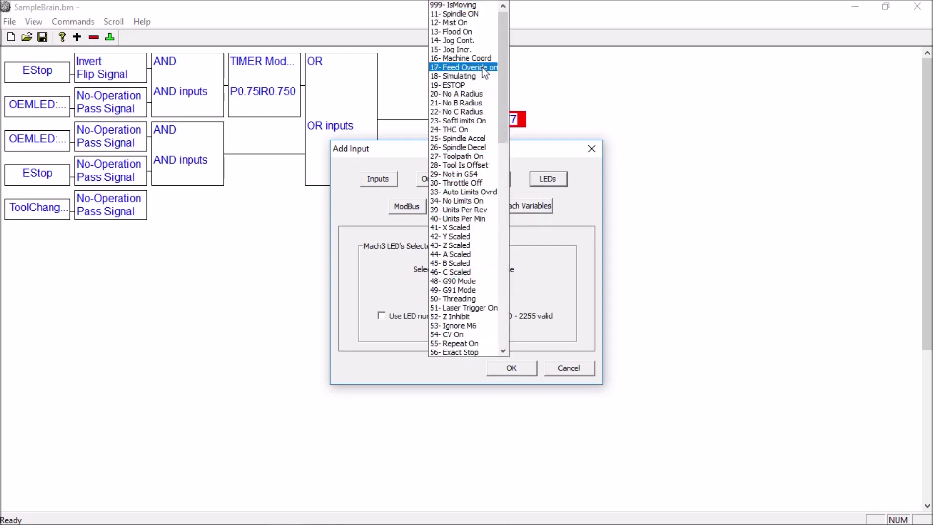
scroll(476, 243, down, 6)
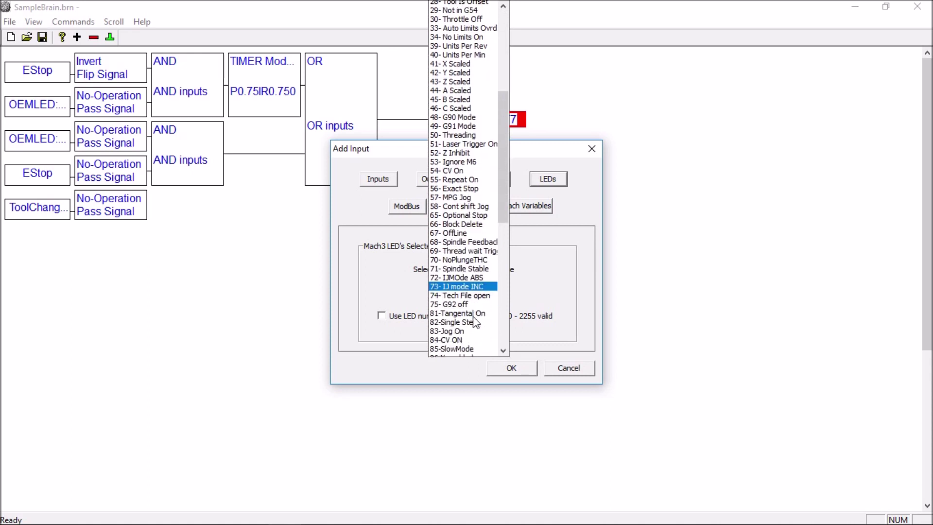
scroll(475, 322, down, 5)
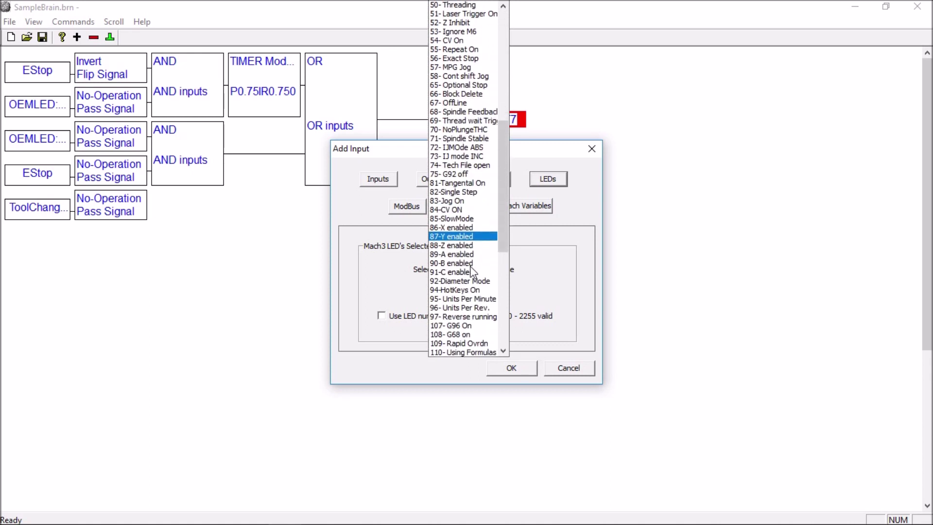
scroll(471, 272, down, 3)
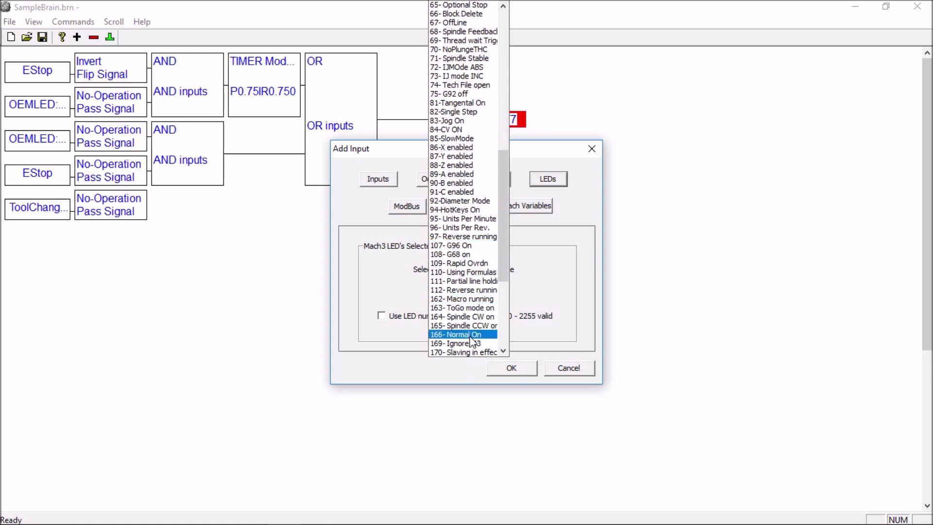
scroll(471, 340, down, 6)
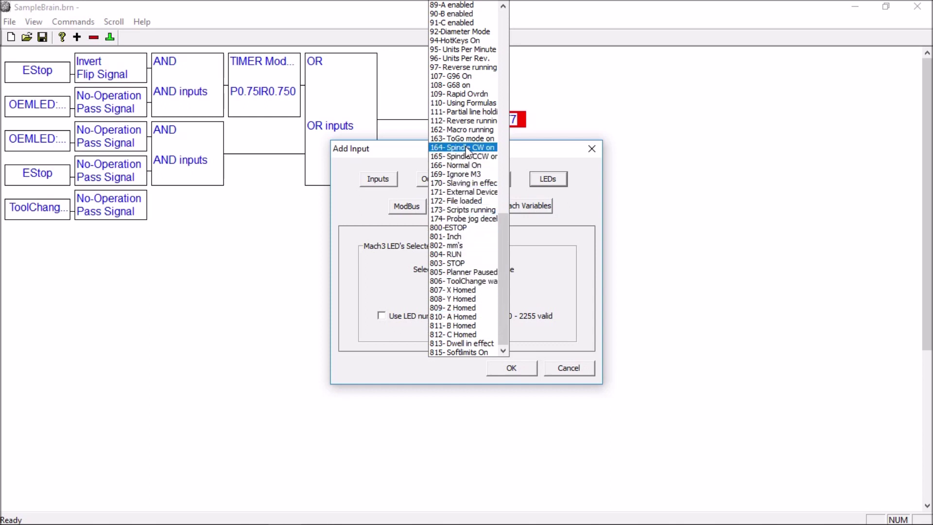
click(466, 131)
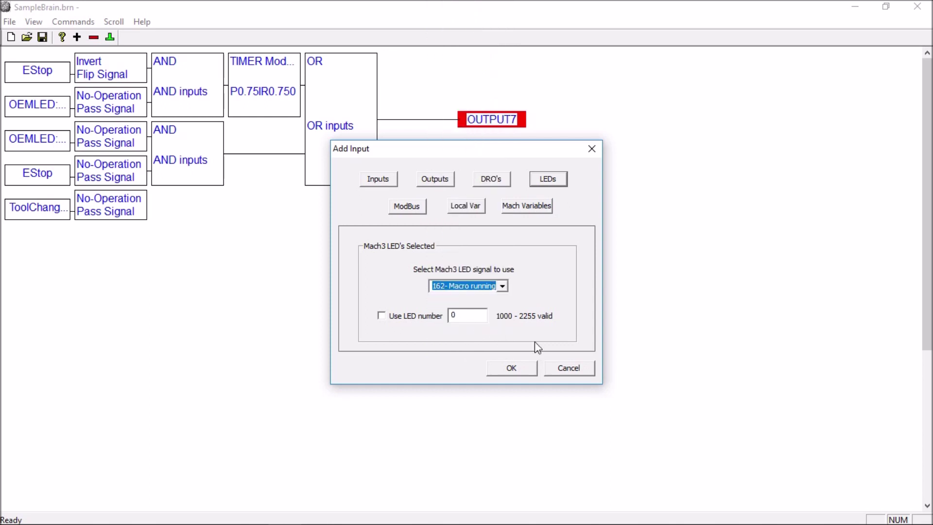
click(512, 367)
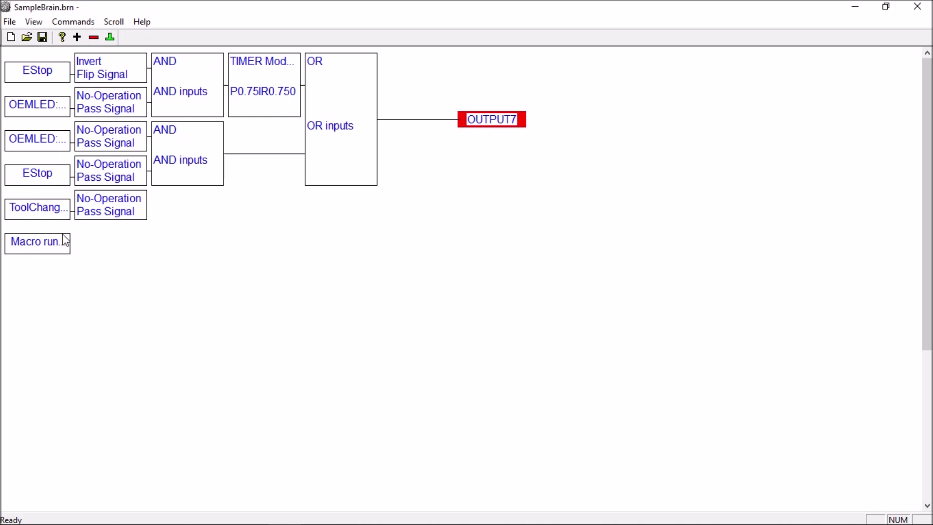
Pass the Macro running input through a No-Operation lobe.
click(17, 247)
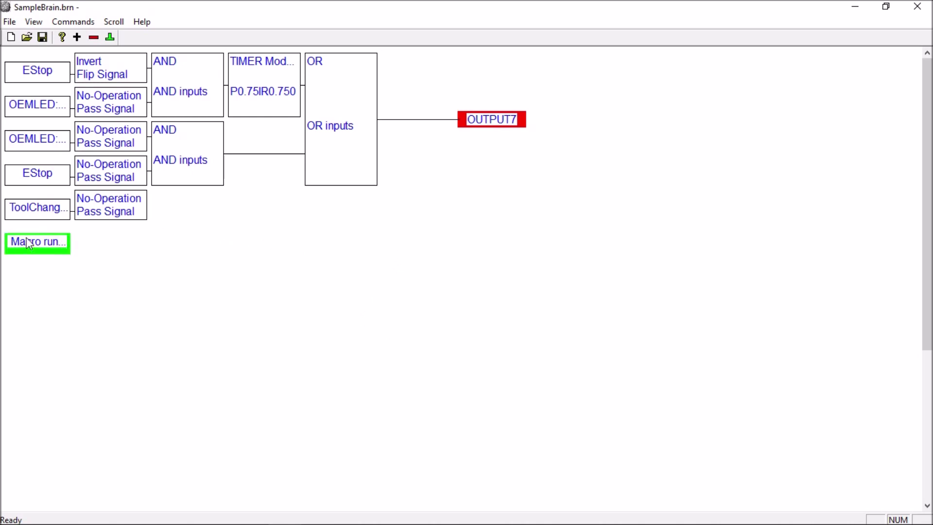
click(78, 37)
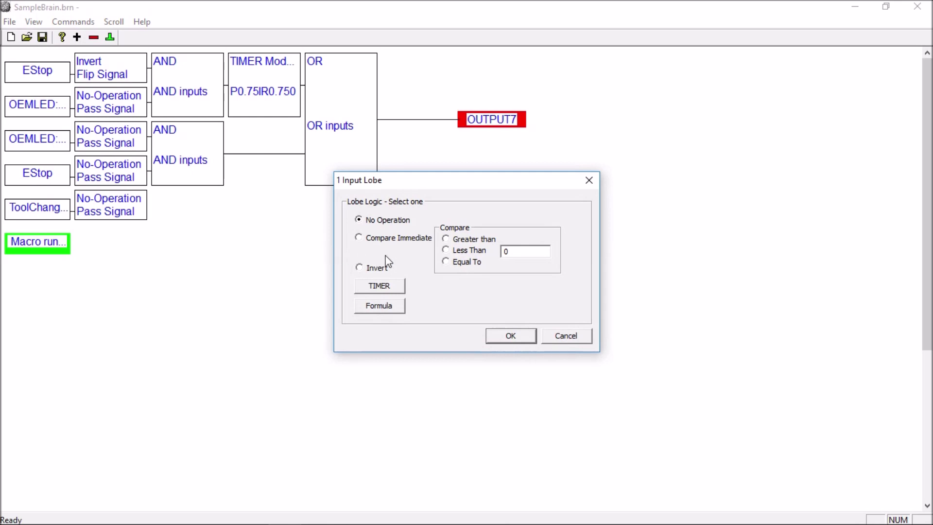
click(509, 338)
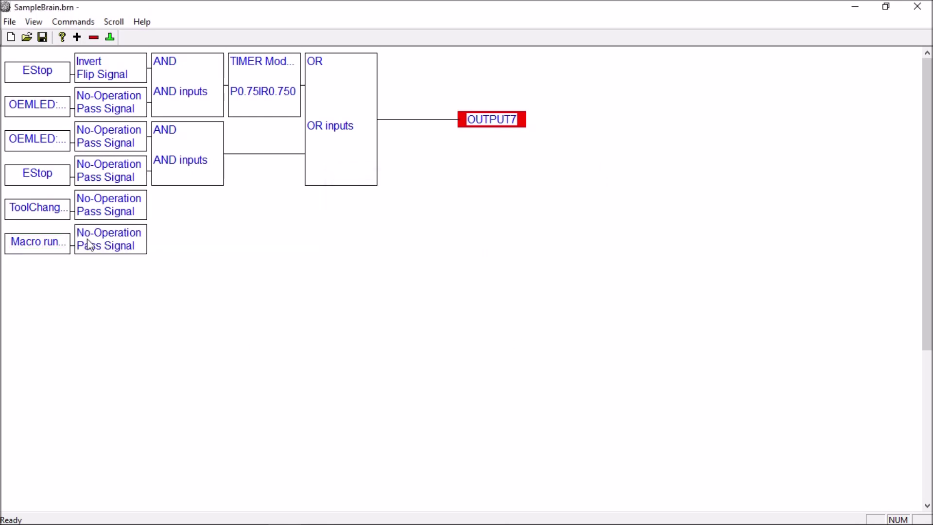
Combine the ToolChange and Macro running No-Operation lobes with an OR lobe.
click(138, 217)
click(140, 251)
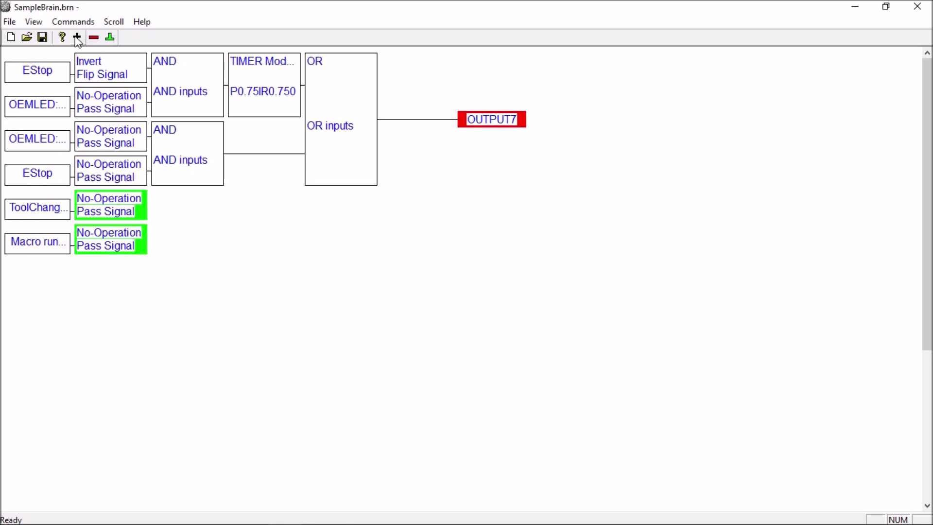
click(77, 38)
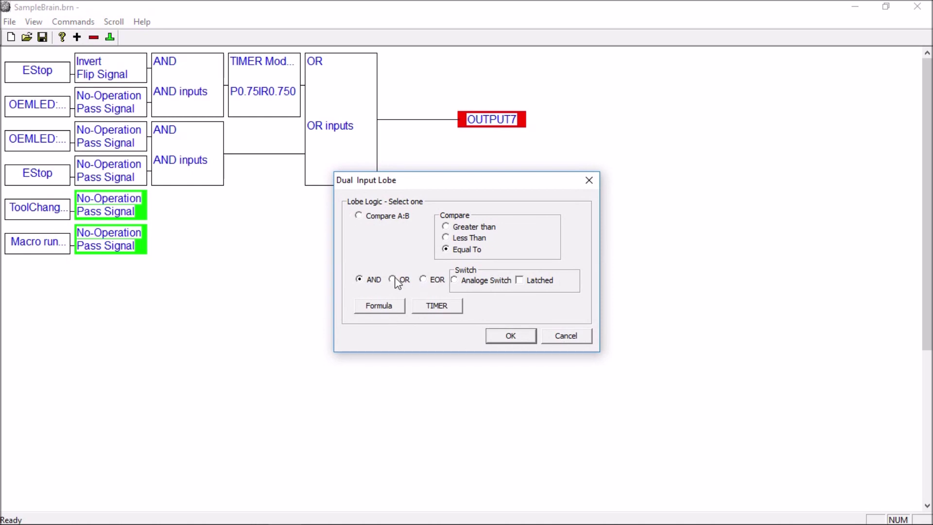
click(510, 335)
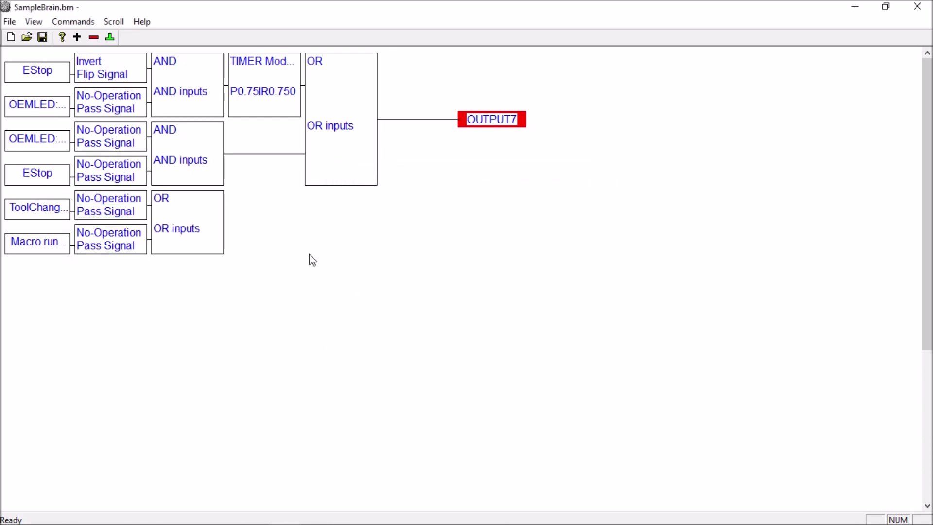
Add a TIMER lobe after the lower OR with 0.75 s pulse and 0.75 s repeat delay.
click(206, 250)
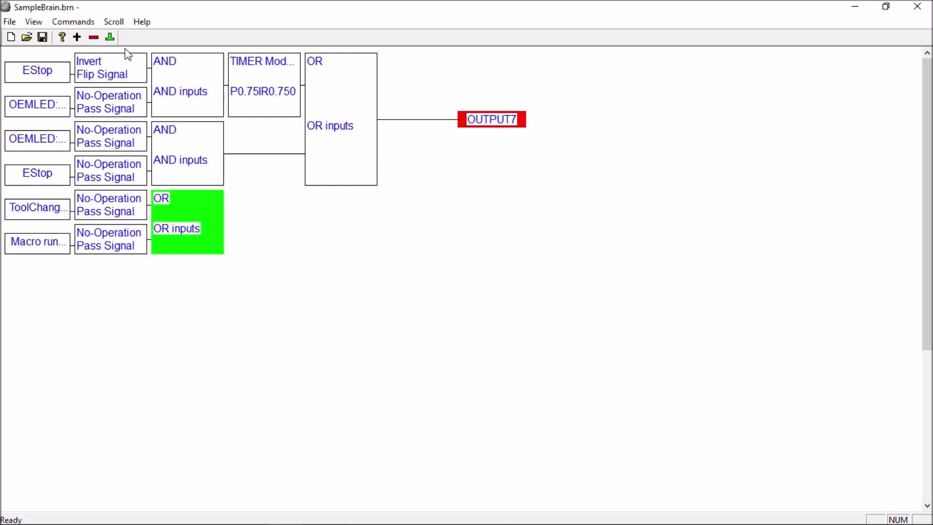
click(77, 38)
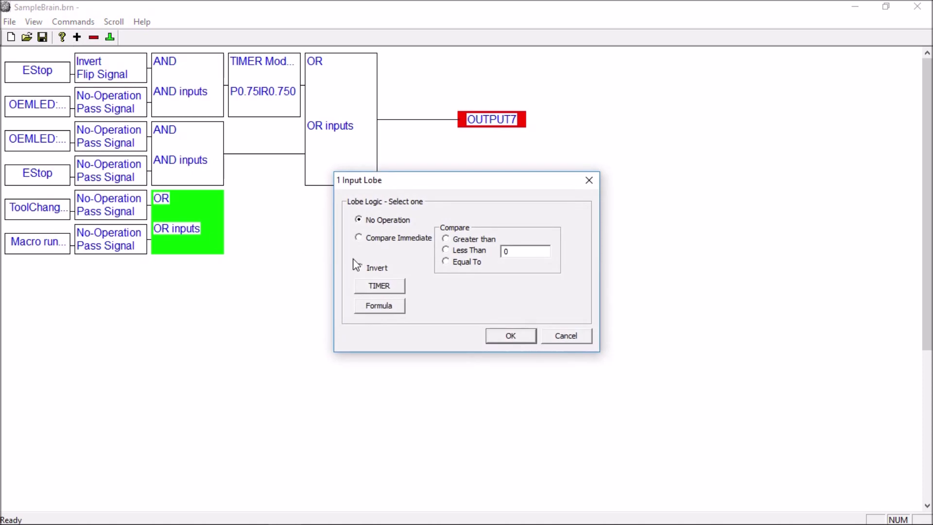
click(382, 288)
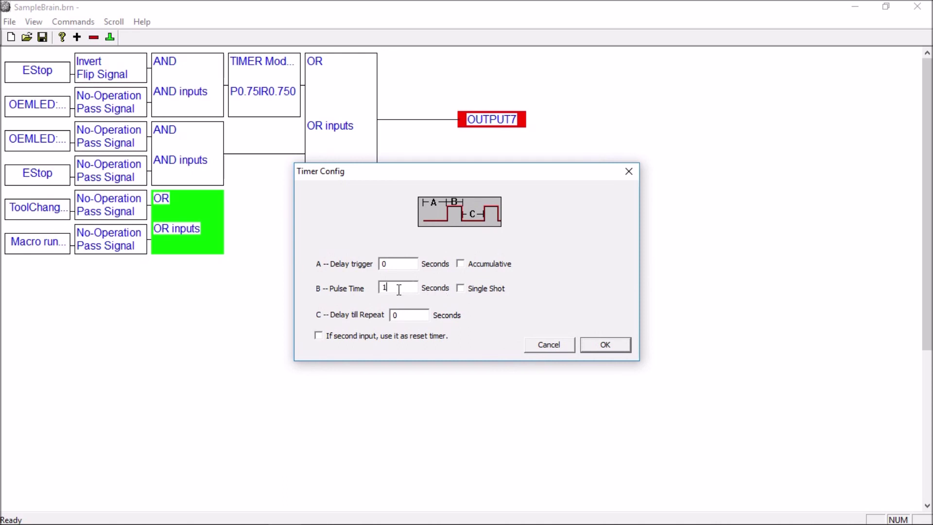
text(.)
text(.)
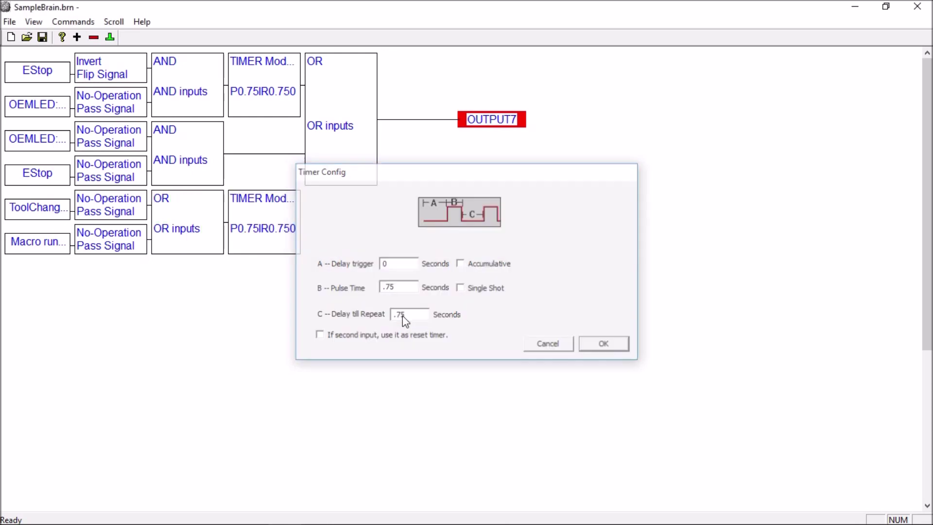
key(Return)
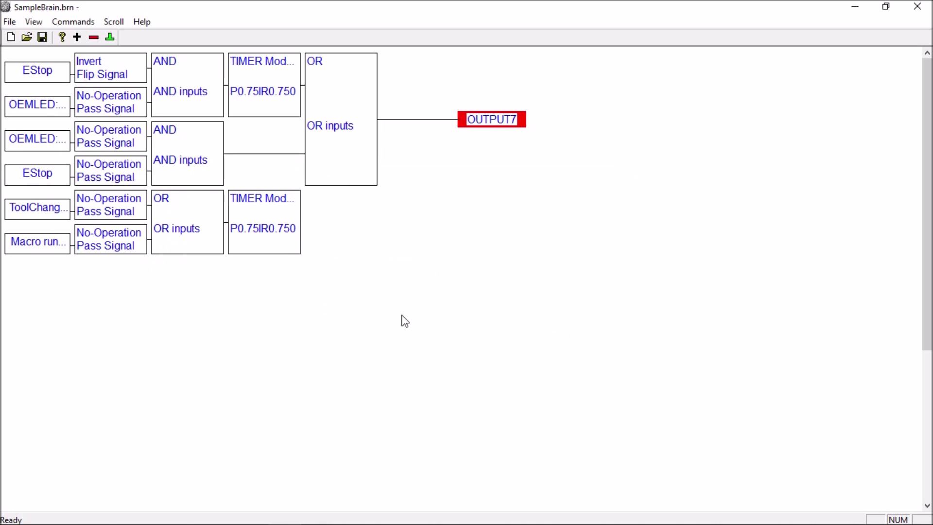
click(281, 245)
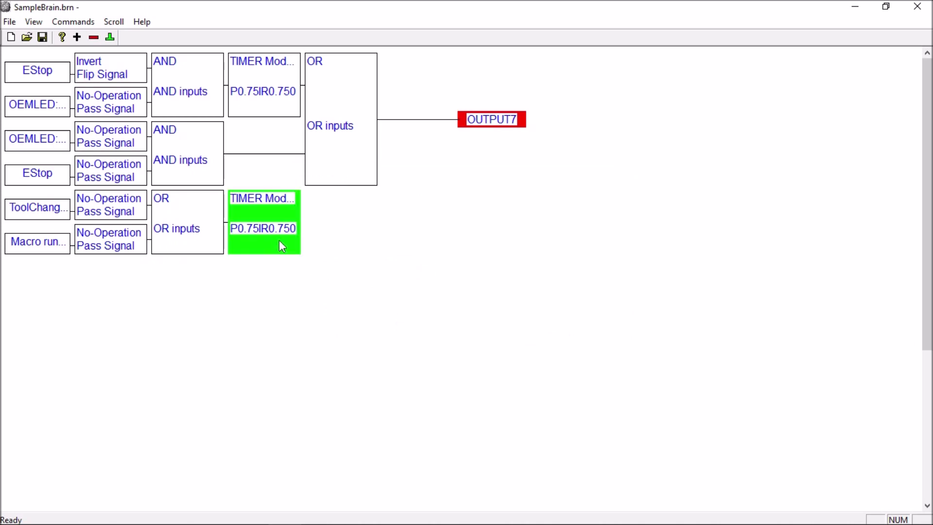
Drive an OUTPUT8 terminator from the lower TIMER lobe.
click(111, 37)
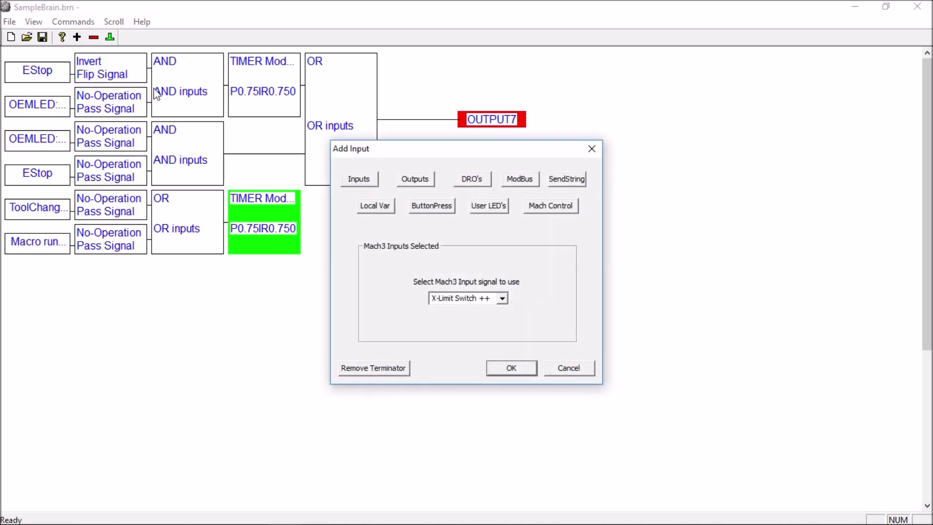
click(416, 180)
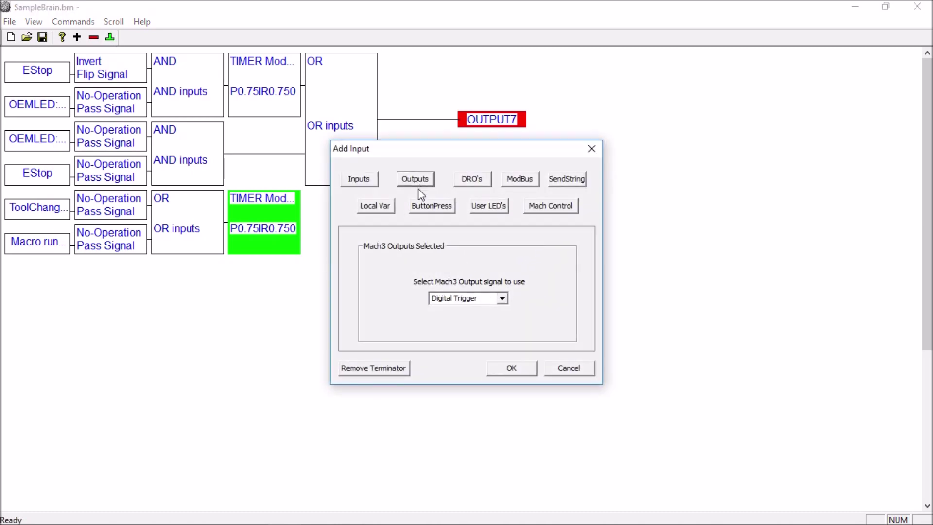
click(503, 299)
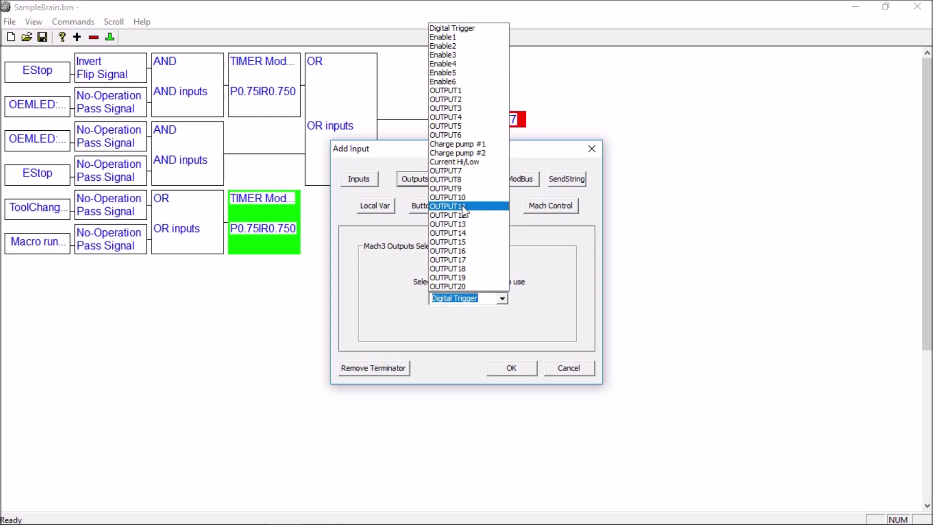
click(460, 181)
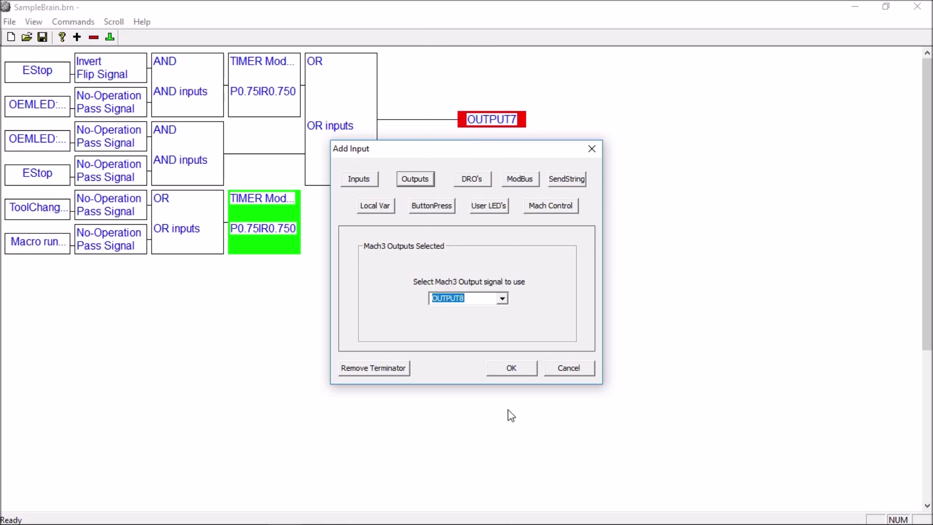
click(513, 369)
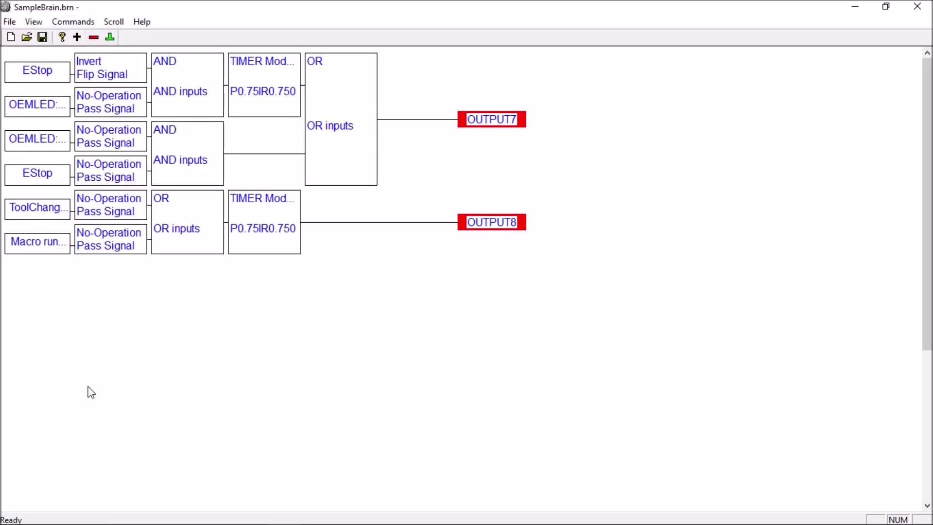
Add the 804- RUN LED signal as a new input.
click(77, 37)
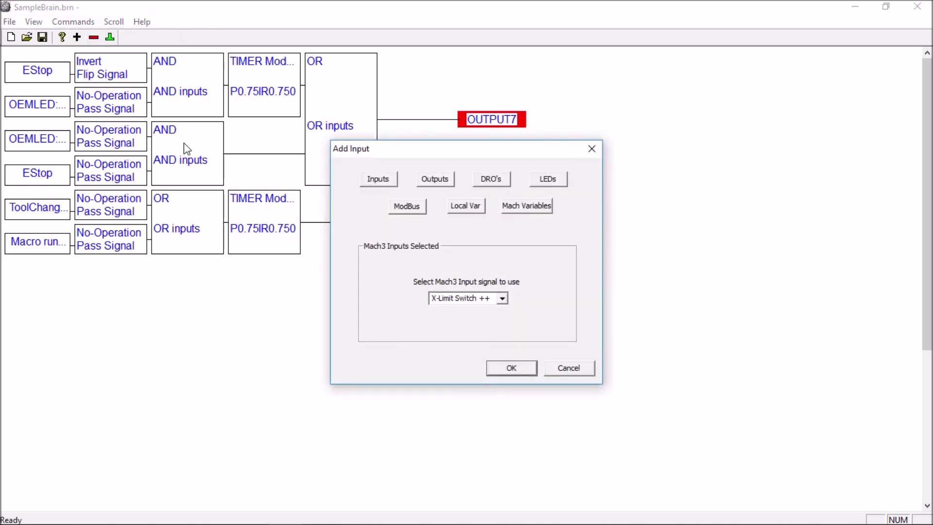
click(384, 180)
click(502, 298)
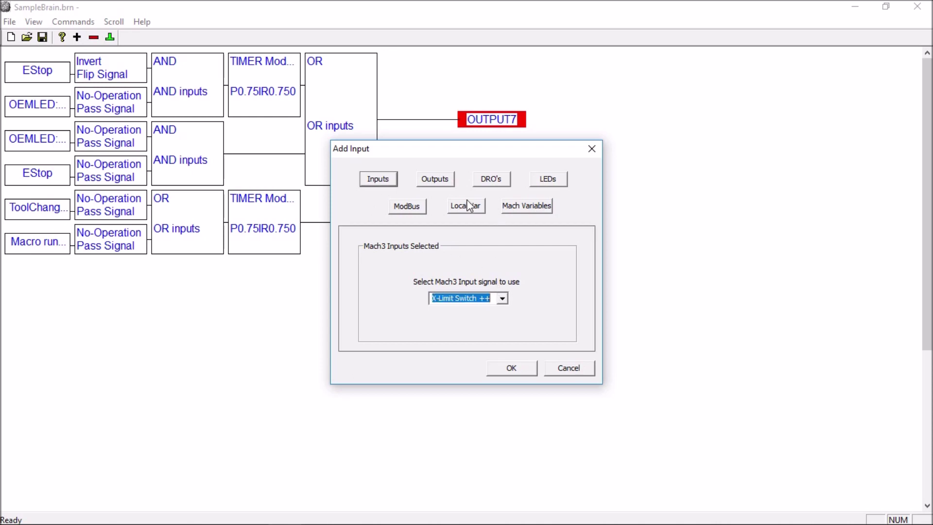
click(548, 179)
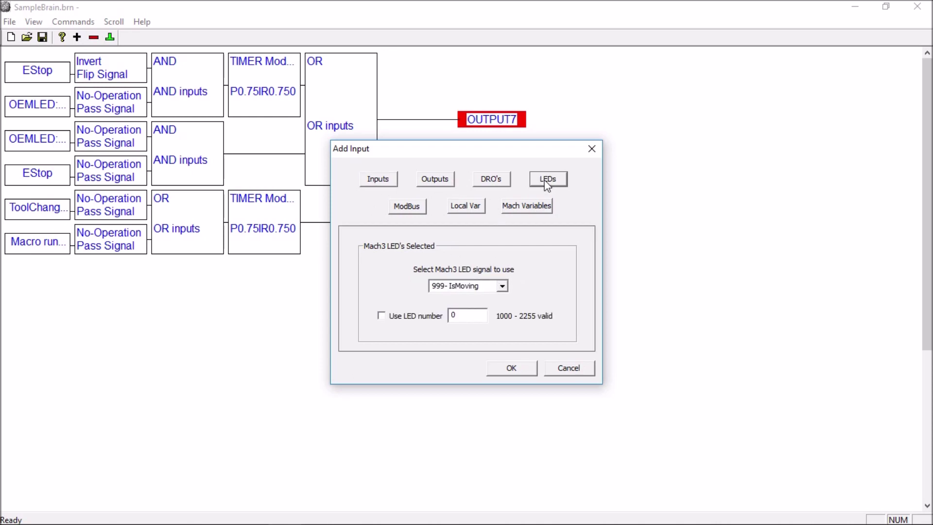
click(502, 285)
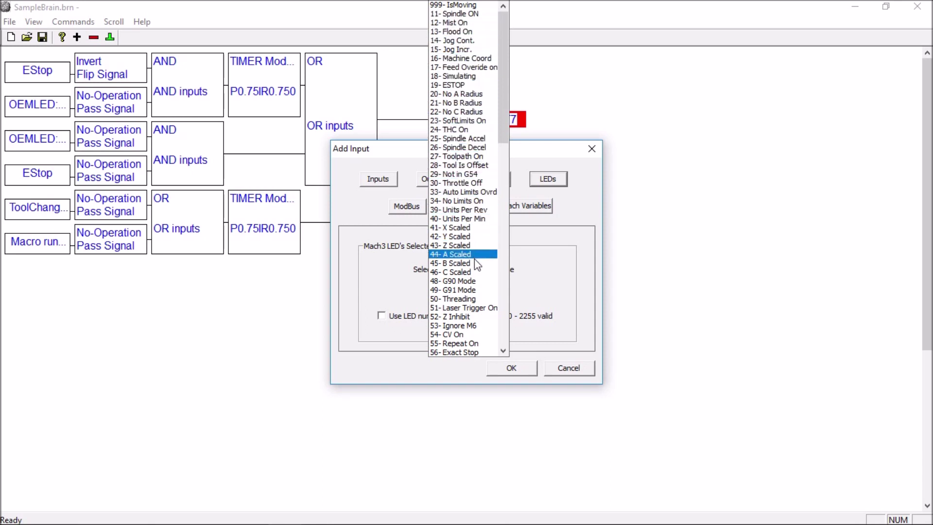
scroll(464, 266, down, 20)
click(464, 264)
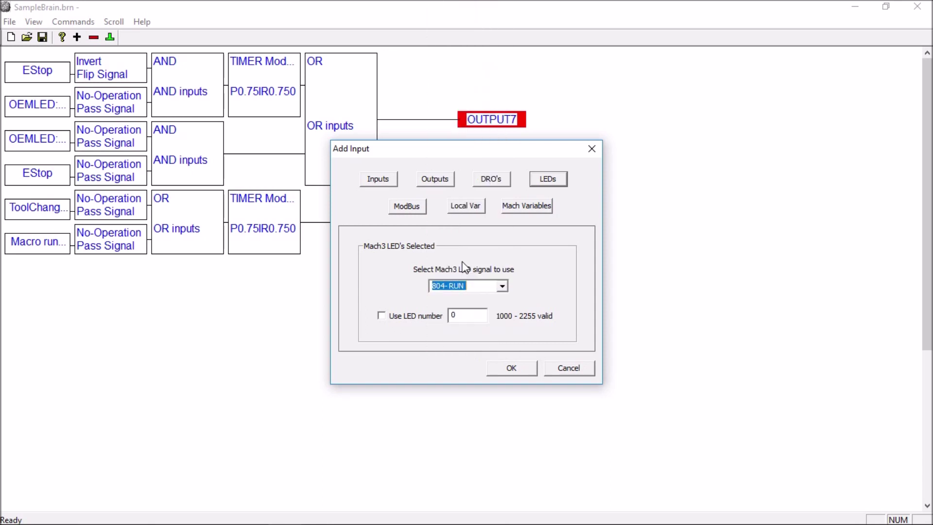
click(511, 368)
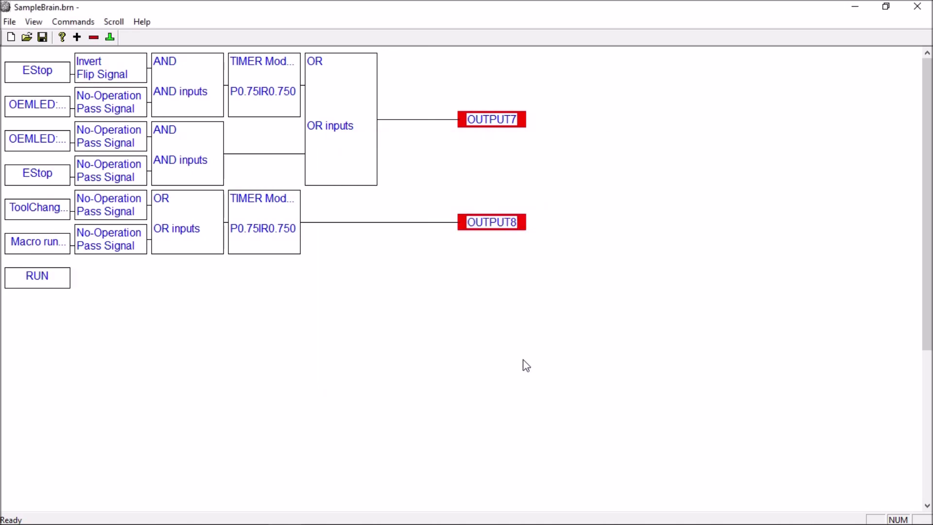
Add the 165- Spindle CCW LED signal as another input.
click(78, 38)
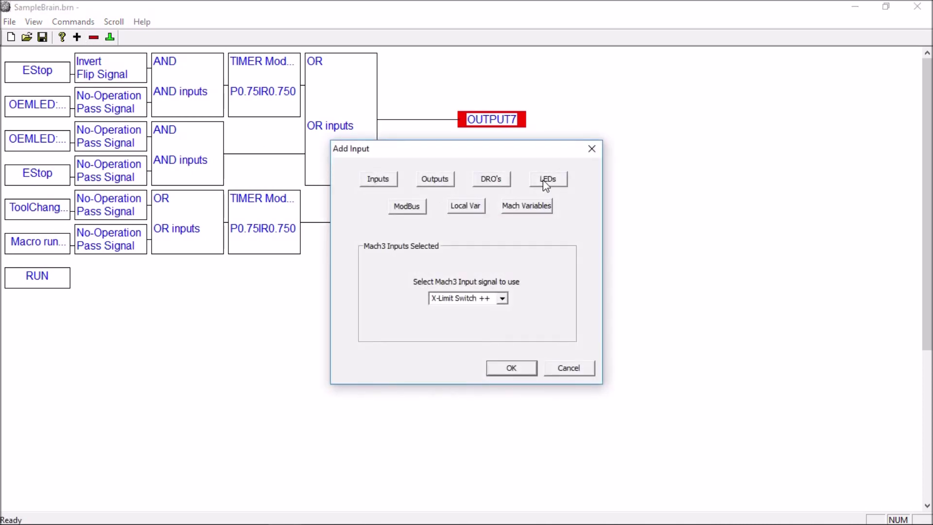
click(548, 179)
click(503, 288)
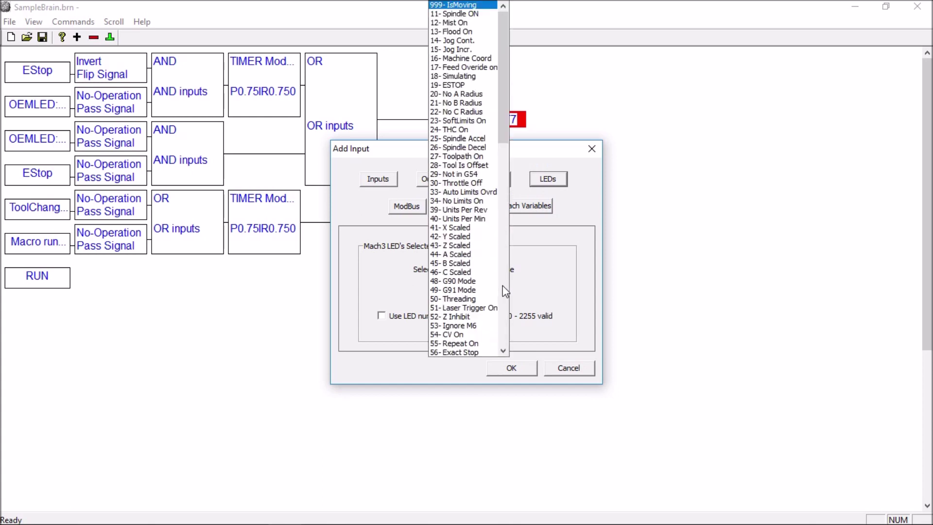
click(481, 267)
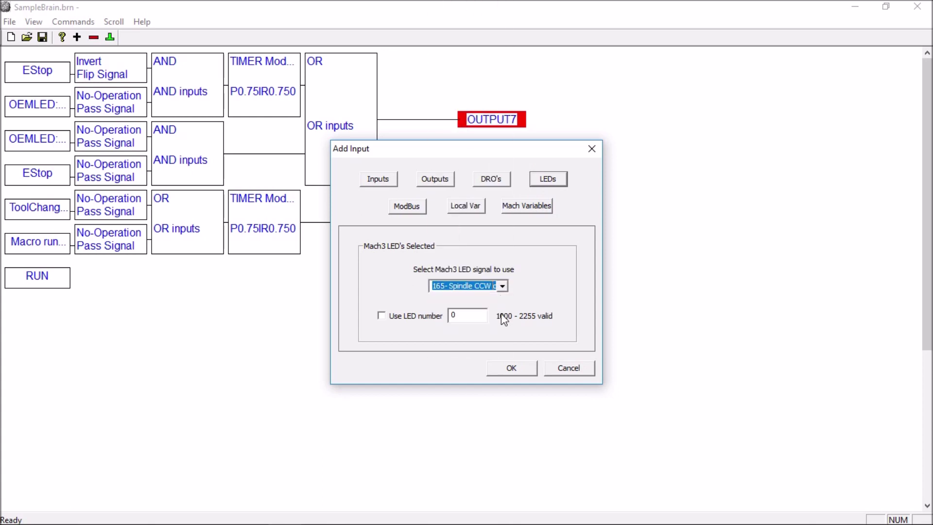
click(511, 368)
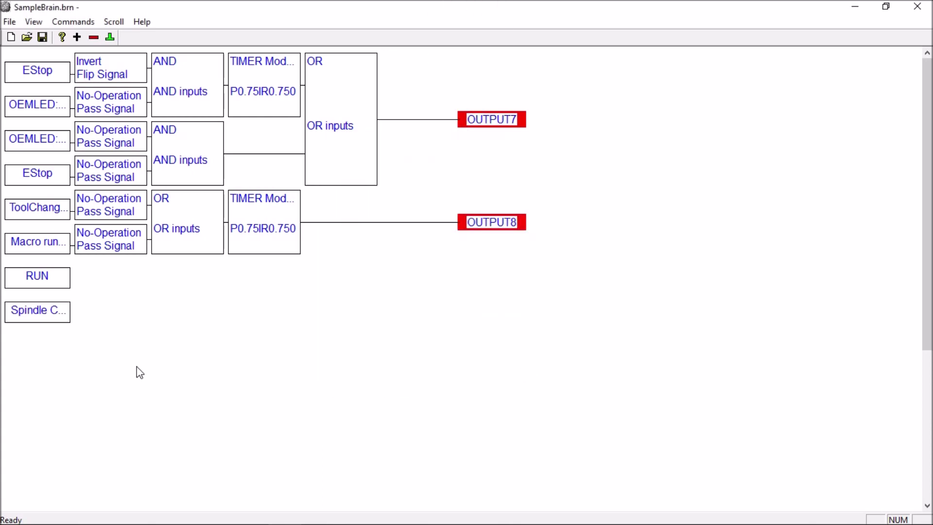
click(46, 310)
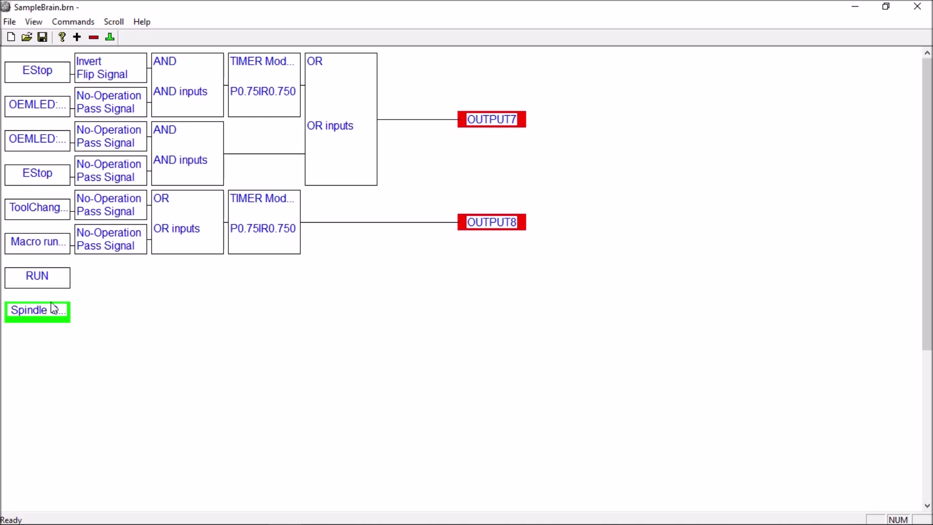
Give the RUN and Spindle CCW inputs each a No-Operation lobe.
click(50, 313)
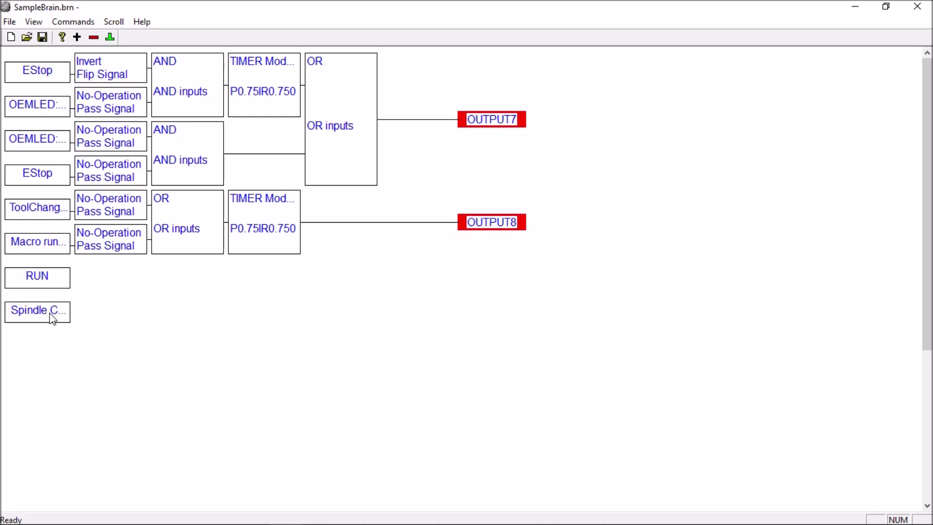
click(40, 278)
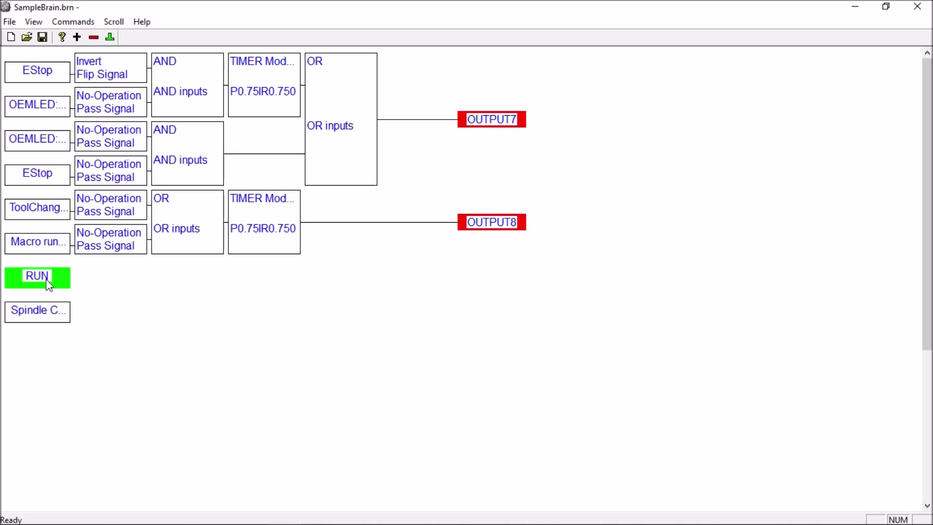
click(77, 38)
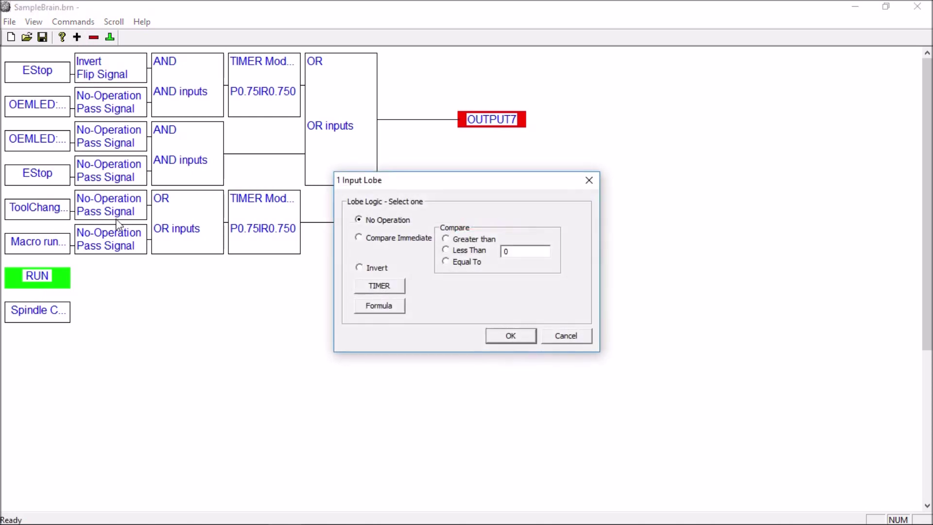
click(506, 339)
click(55, 318)
click(77, 37)
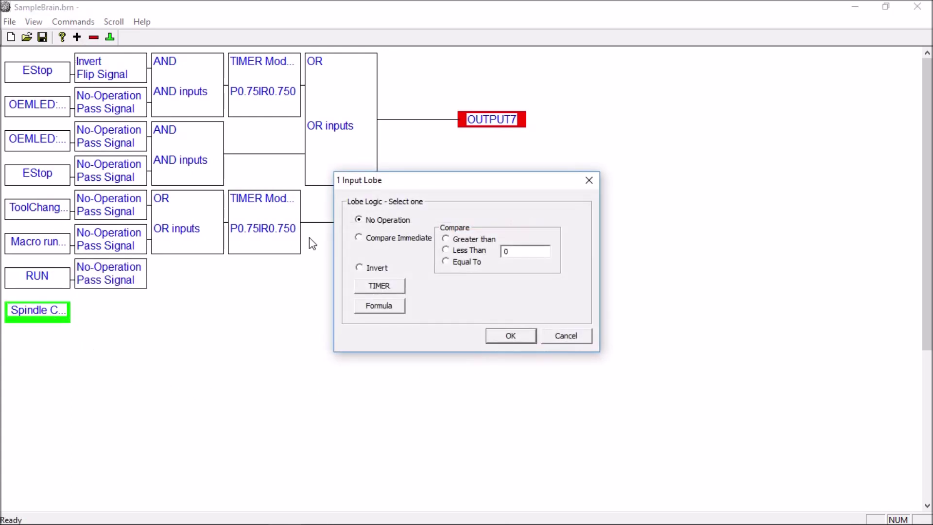
click(508, 336)
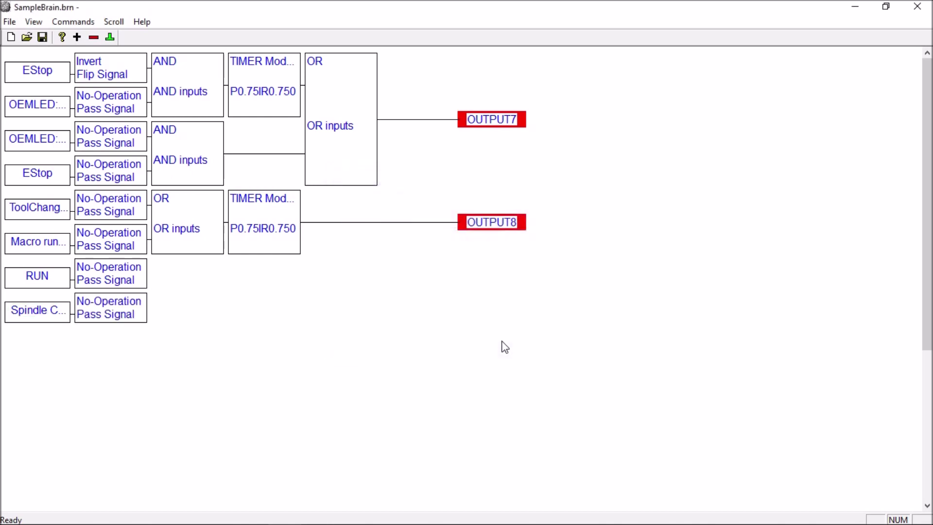
Merge the RUN and Spindle CCW No-Operation lobes with an OR lobe.
click(143, 284)
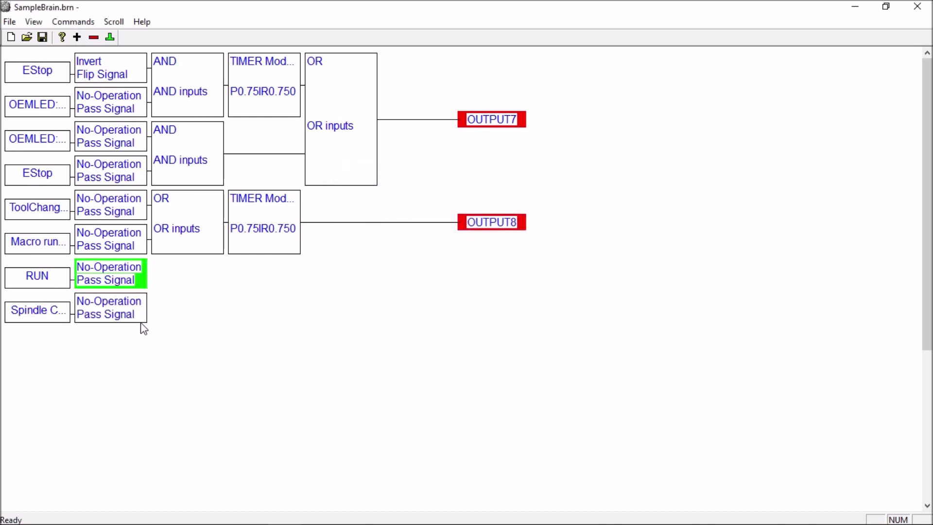
click(141, 319)
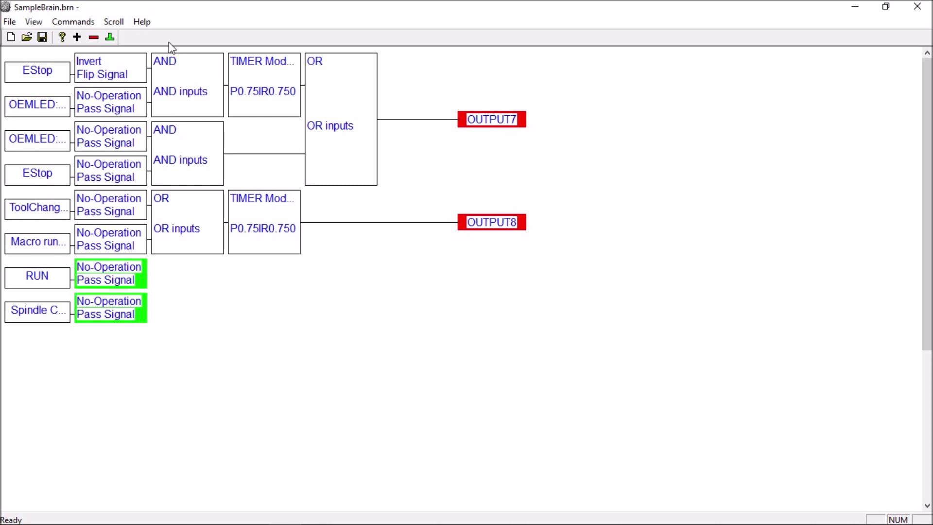
click(76, 38)
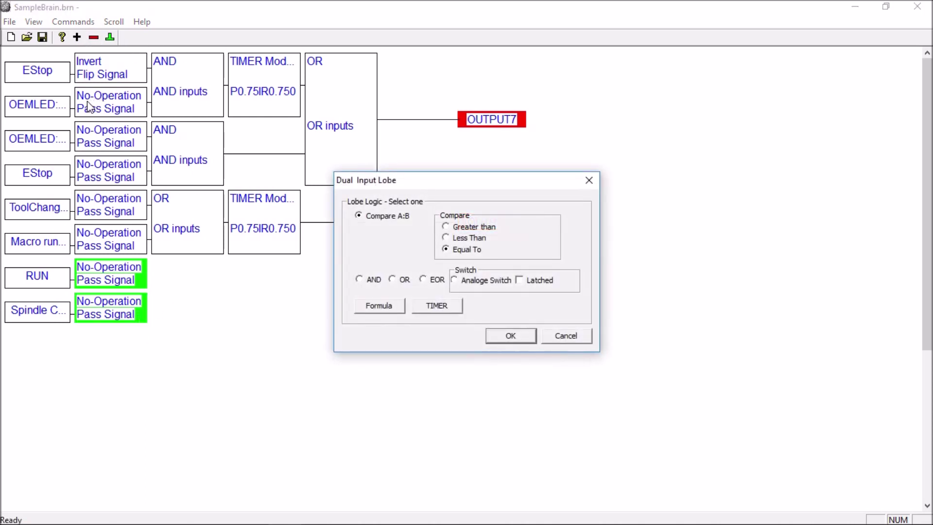
click(510, 335)
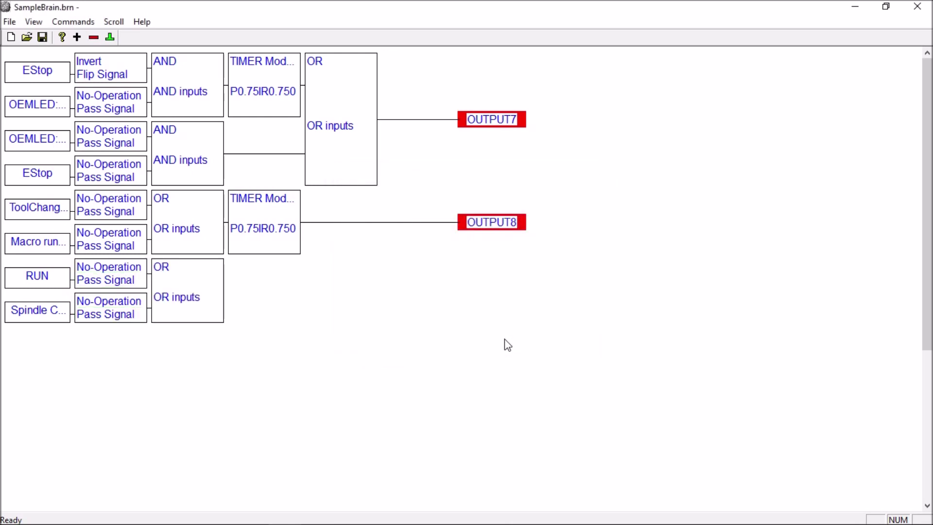
Add the 999- IsMoving LED signal as a new input.
click(77, 38)
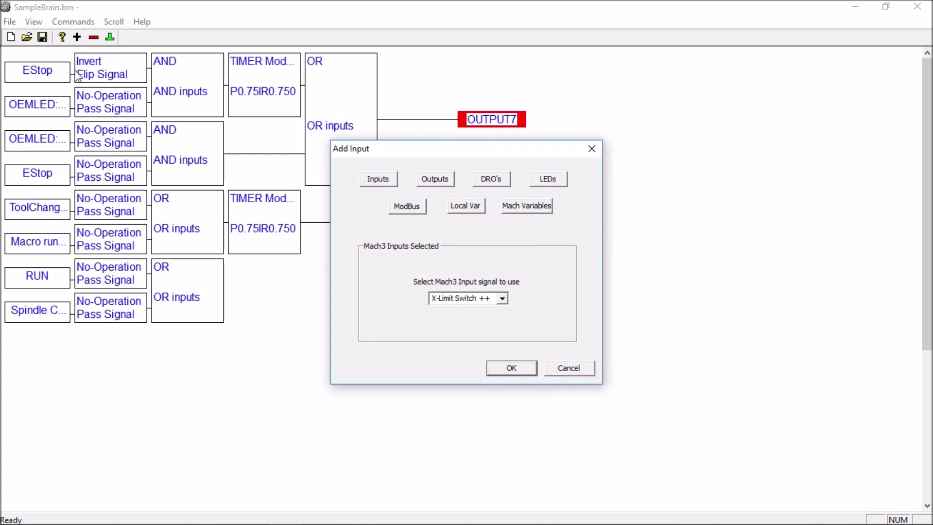
click(540, 180)
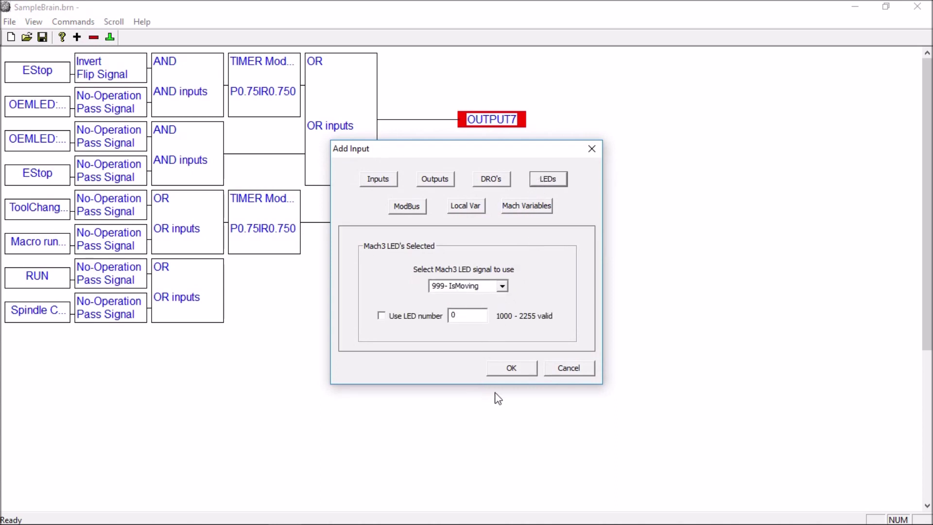
click(512, 367)
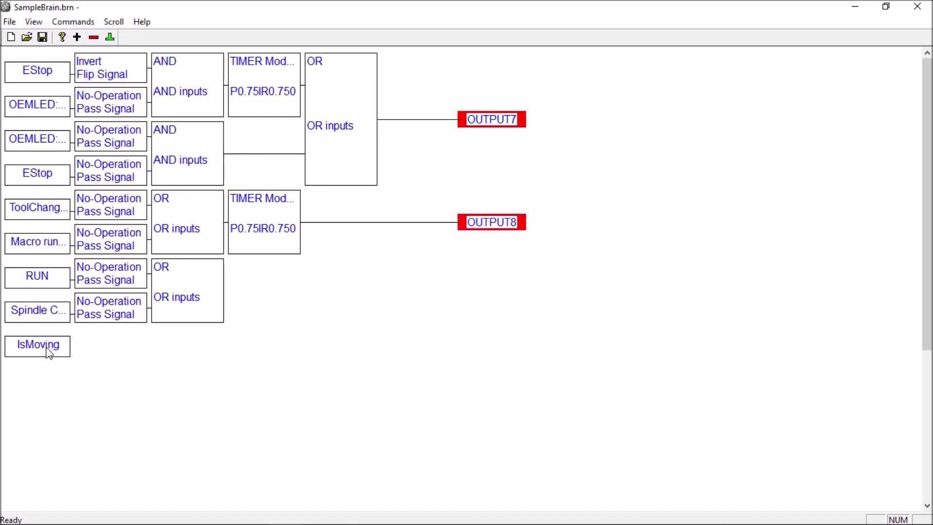
Pass the IsMoving input through a No-Operation lobe.
click(32, 354)
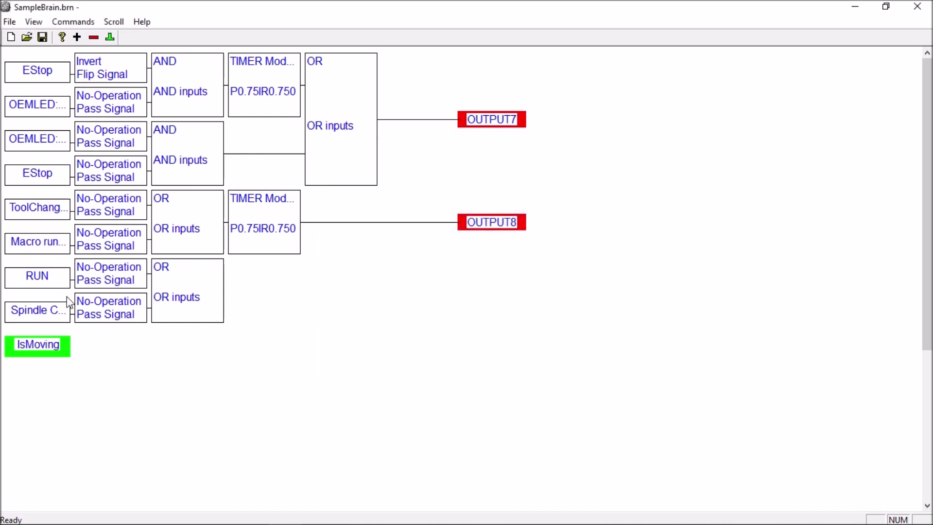
click(77, 38)
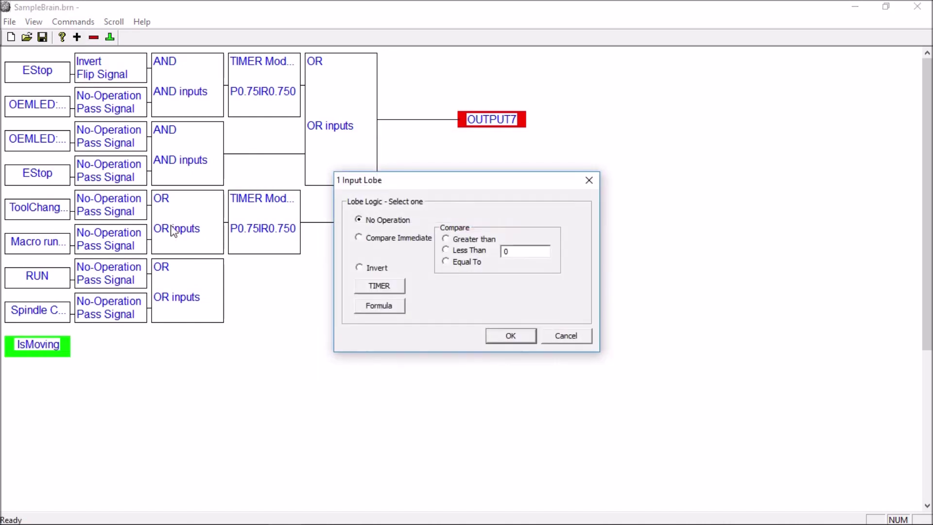
click(511, 336)
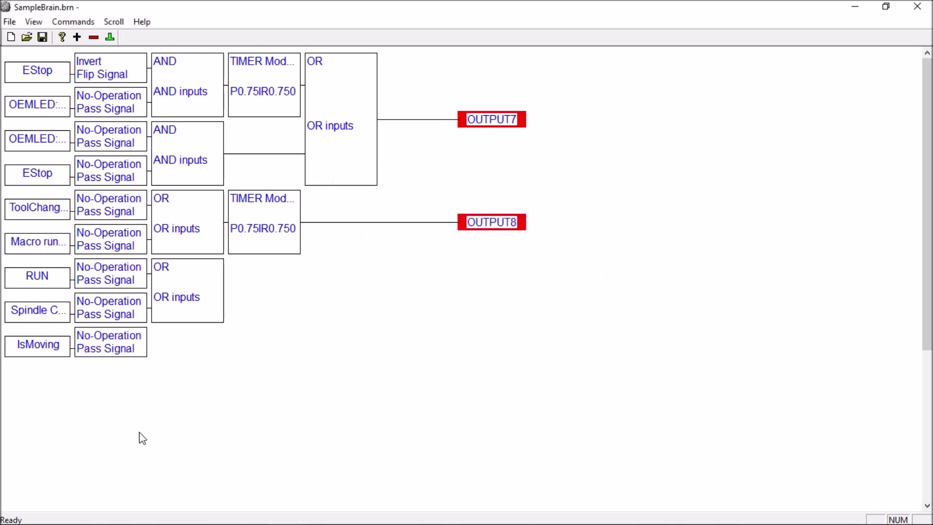
Add a TIMER lobe after IsMoving with Single Shot off and a 0.75 s pulse time.
click(134, 353)
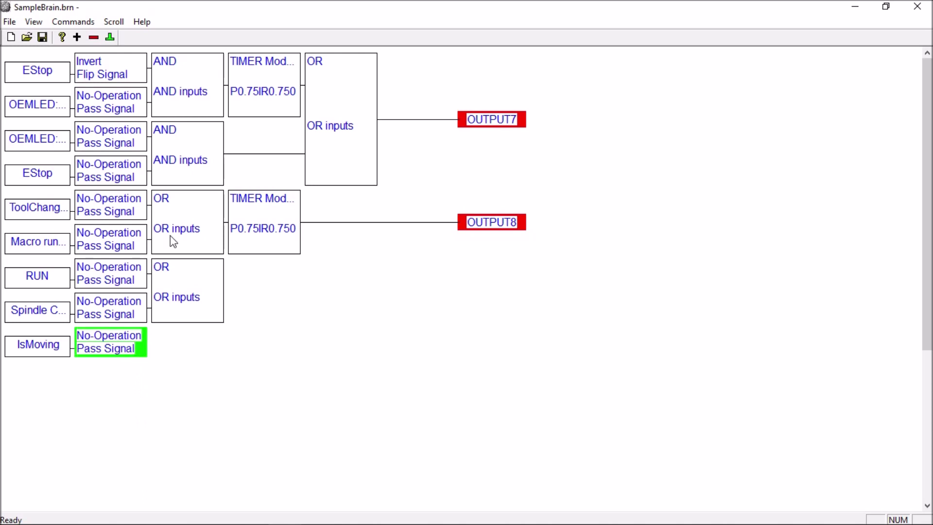
click(78, 38)
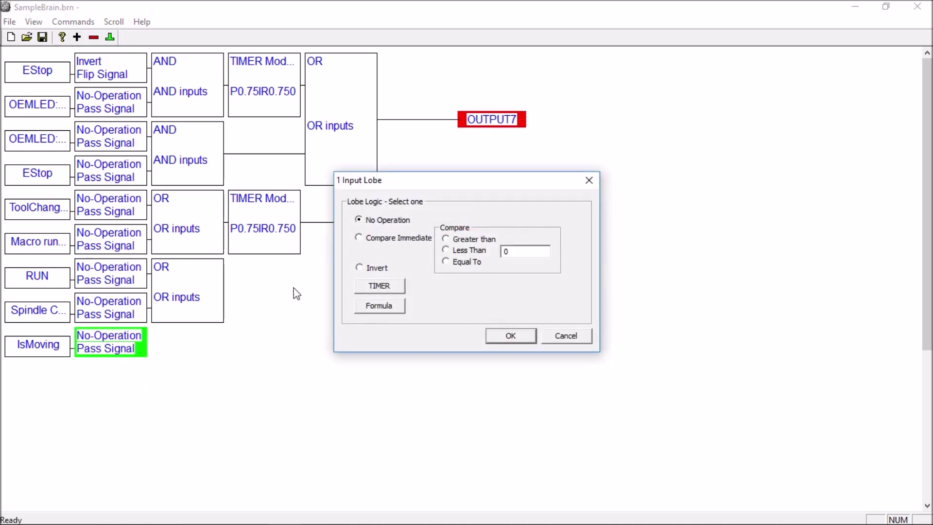
click(379, 287)
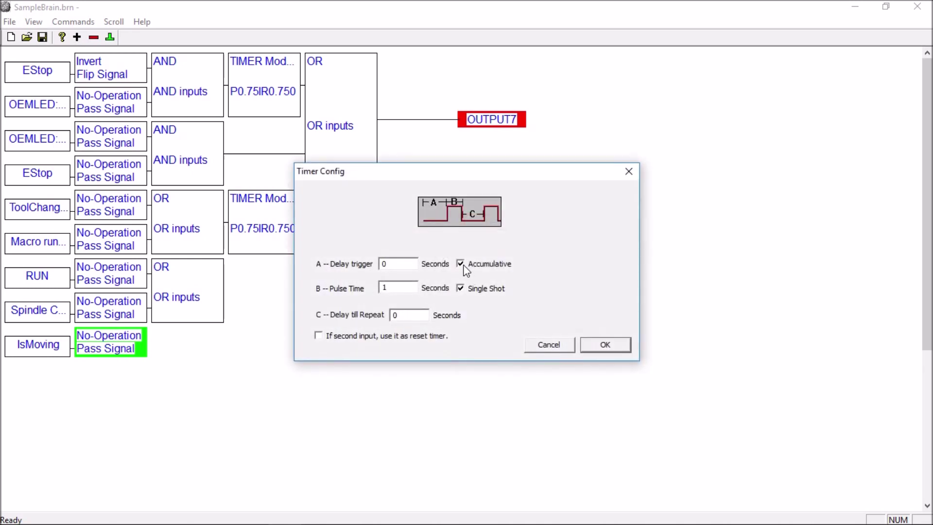
click(460, 288)
text(.75)
key(Return)
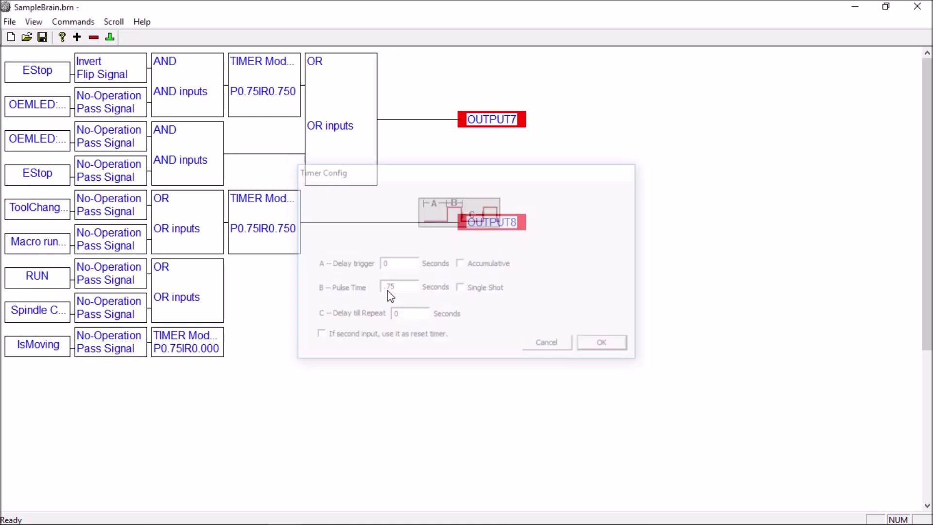
Give the IsMoving timer a 0.75 s Delay till Repeat.
double_click(183, 356)
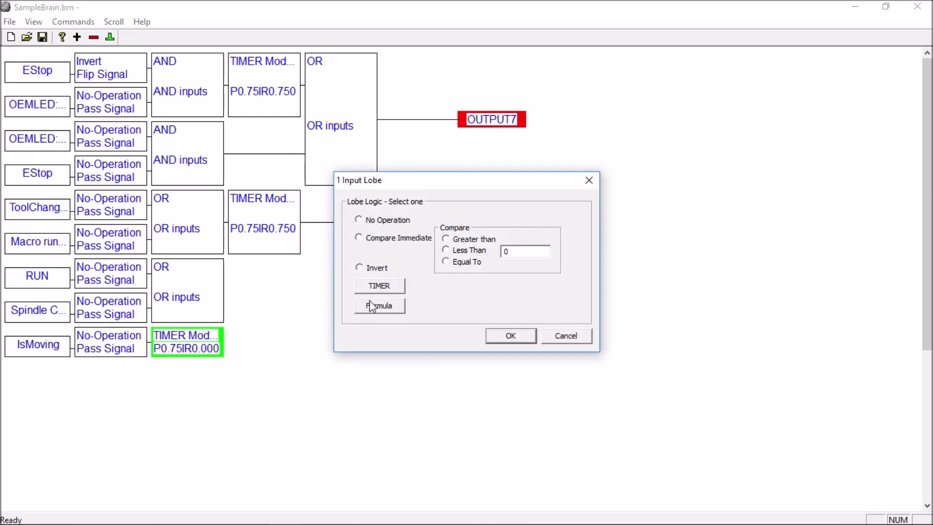
click(379, 286)
click(404, 315)
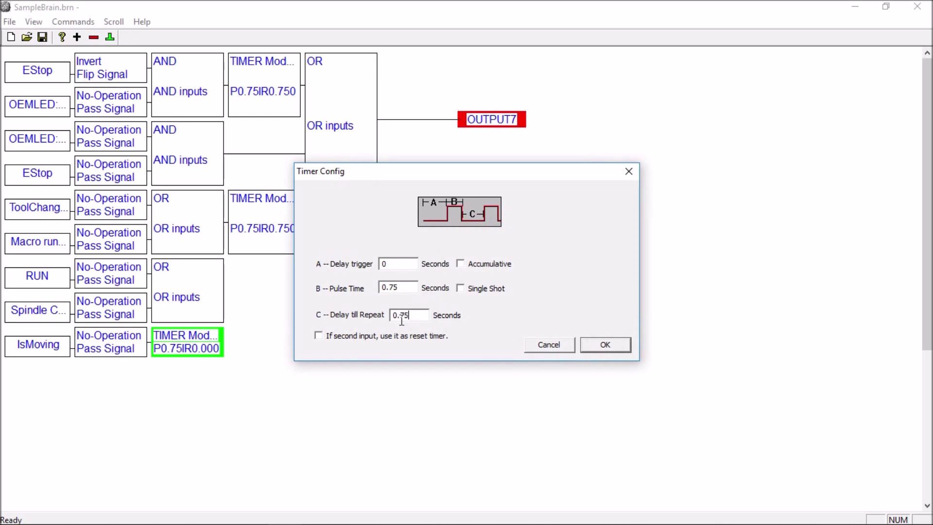
click(627, 347)
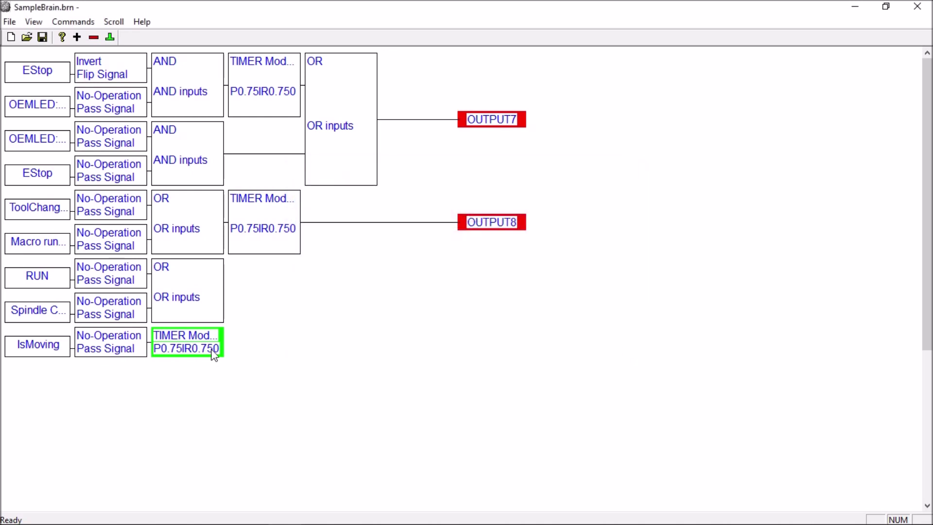
Add an OR lobe merging the RUN/Spindle OR block with the IsMoving timer, then select it.
click(214, 312)
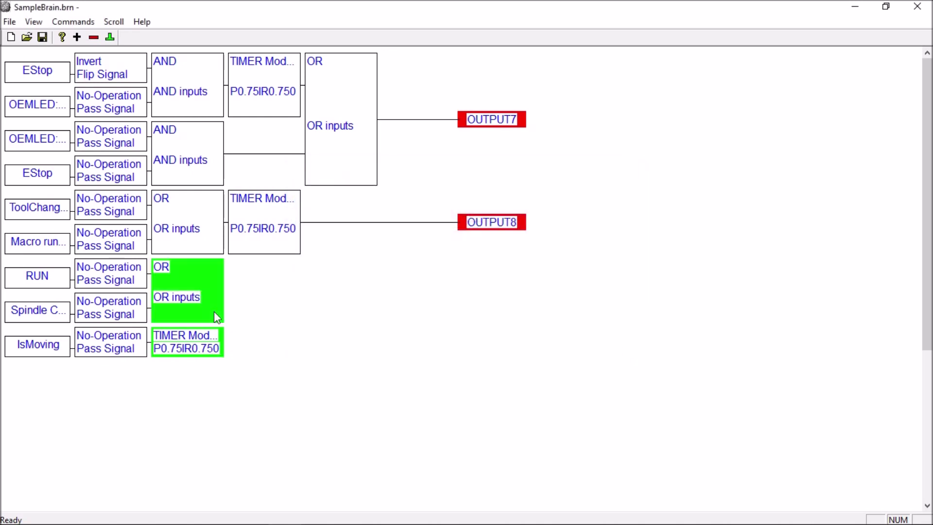
click(77, 37)
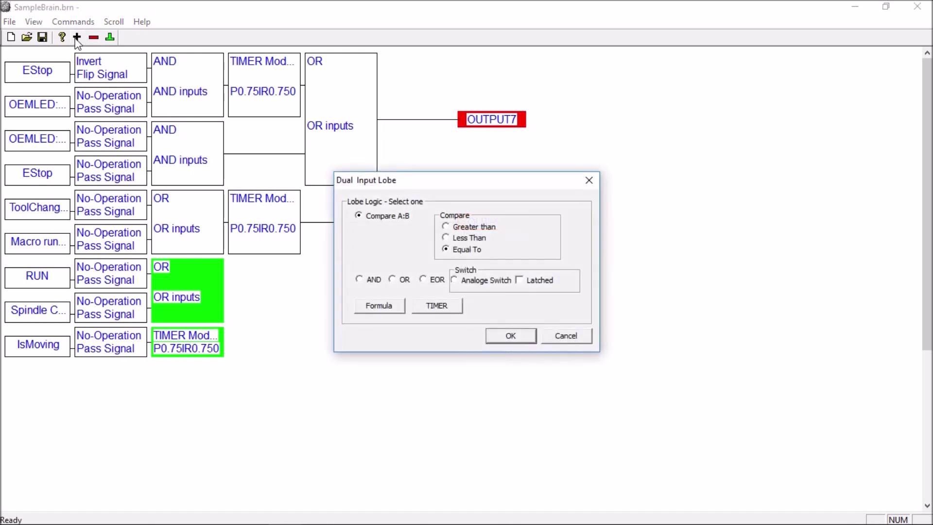
click(392, 279)
click(509, 335)
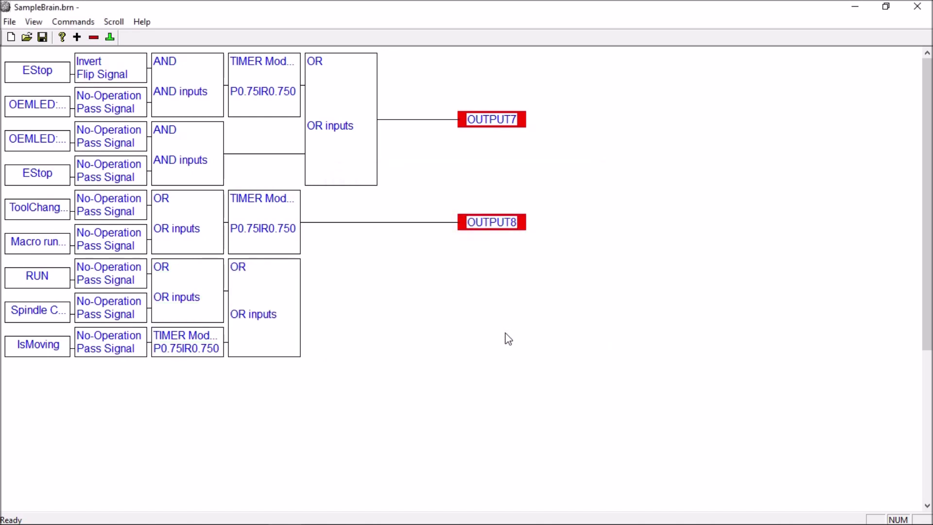
click(287, 351)
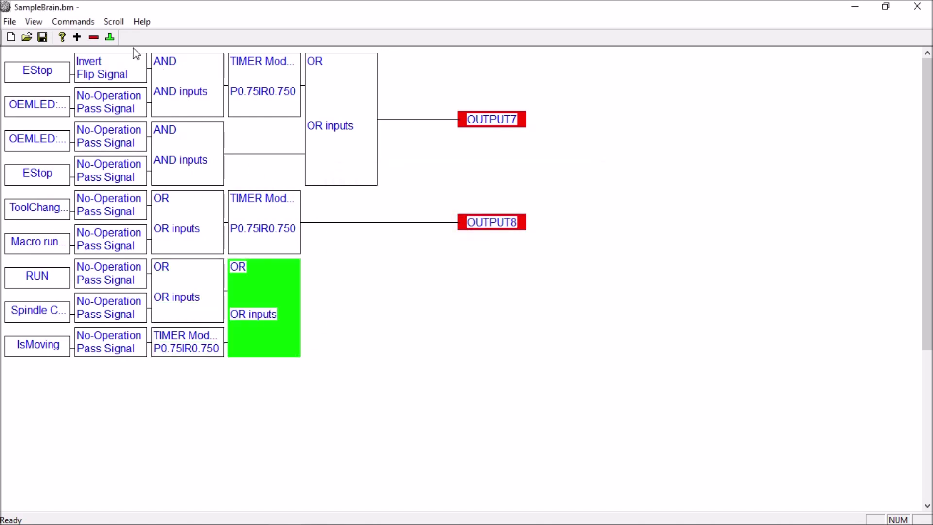
Attach an OUTPUT9 output terminator to the new OR lobe.
click(110, 37)
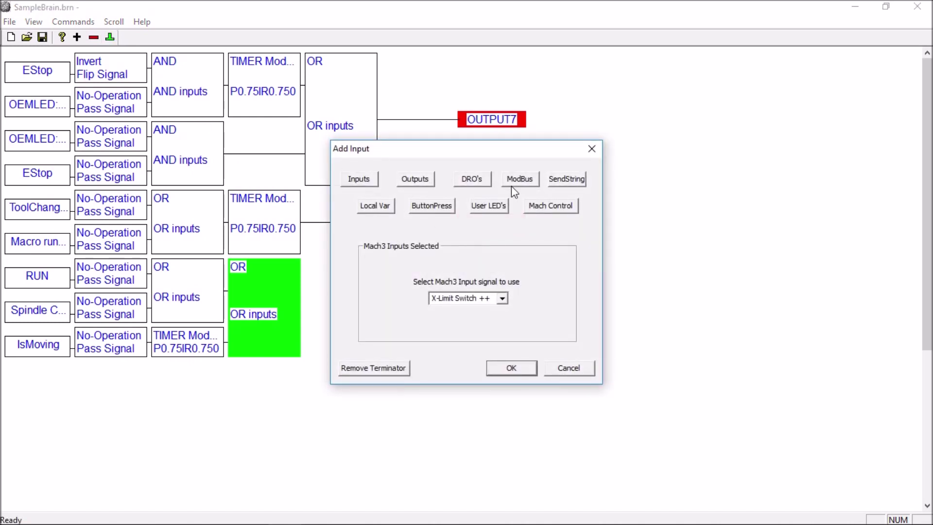
click(401, 179)
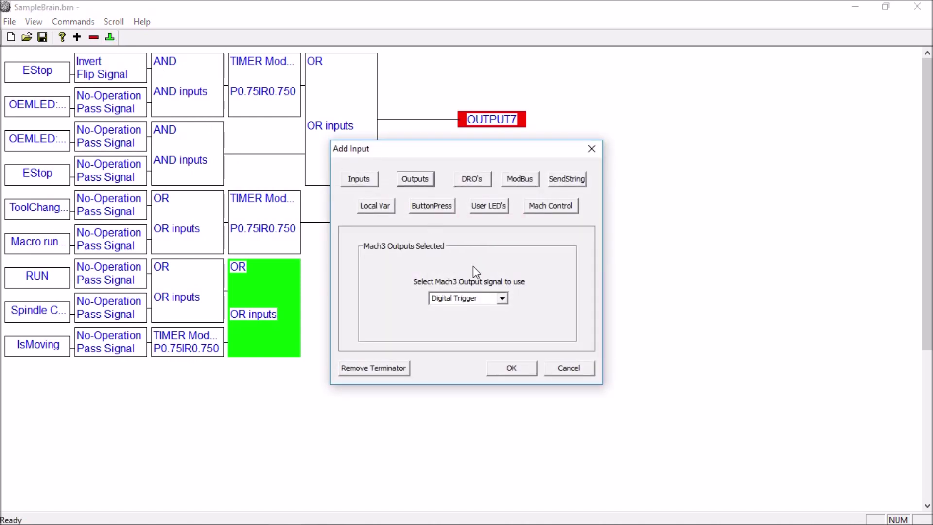
click(502, 299)
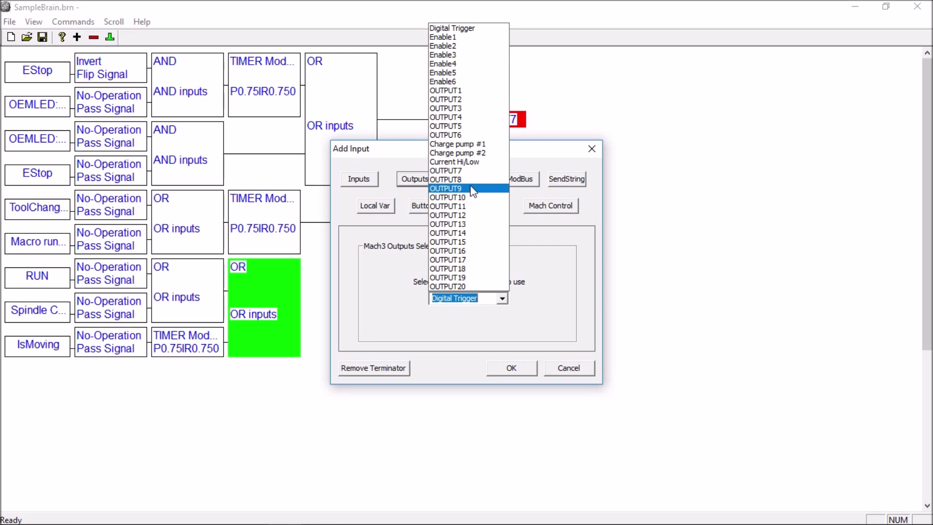
click(472, 193)
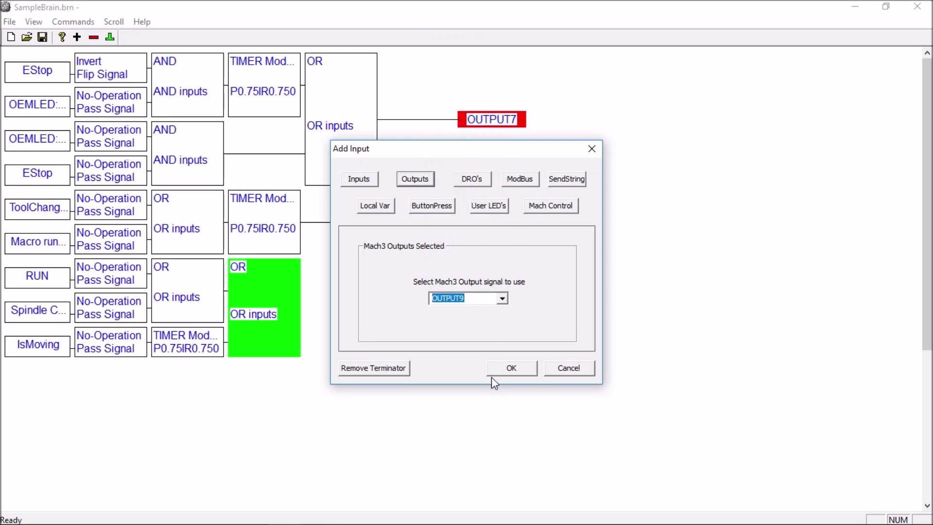
click(511, 369)
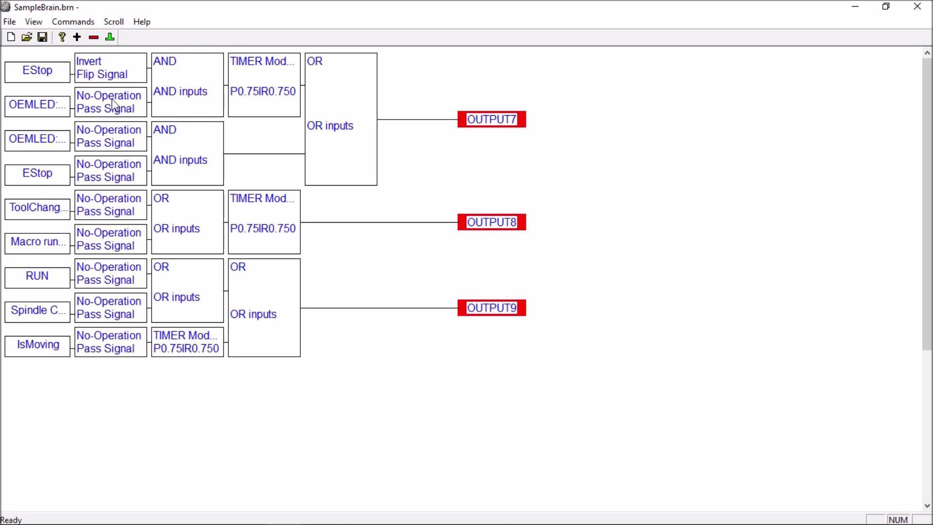
Save the brain, enable and reload Stack Light.brn in Brain Control, and open ViewBrain.
click(42, 37)
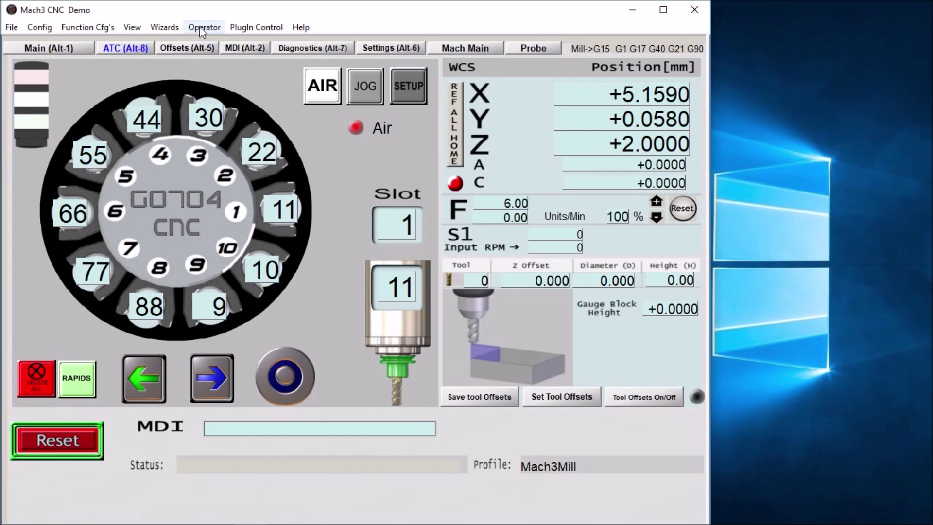
click(202, 28)
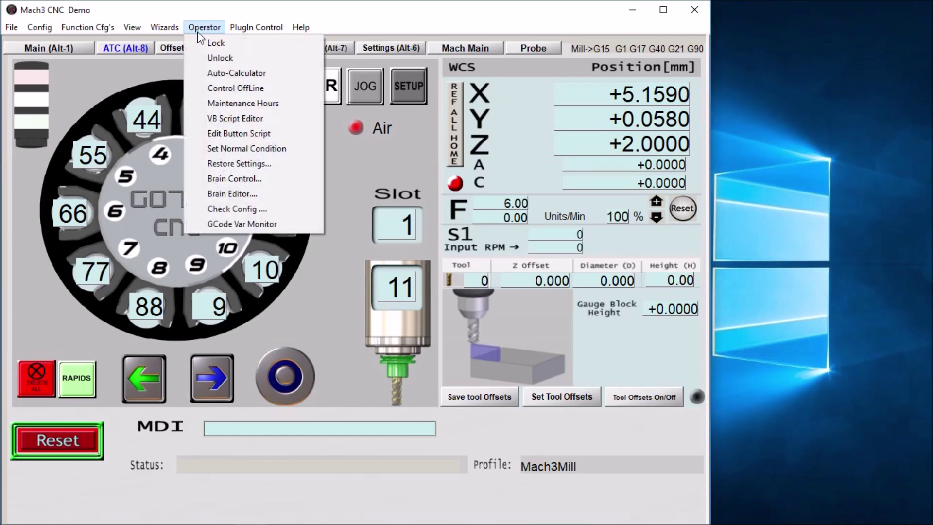
click(220, 179)
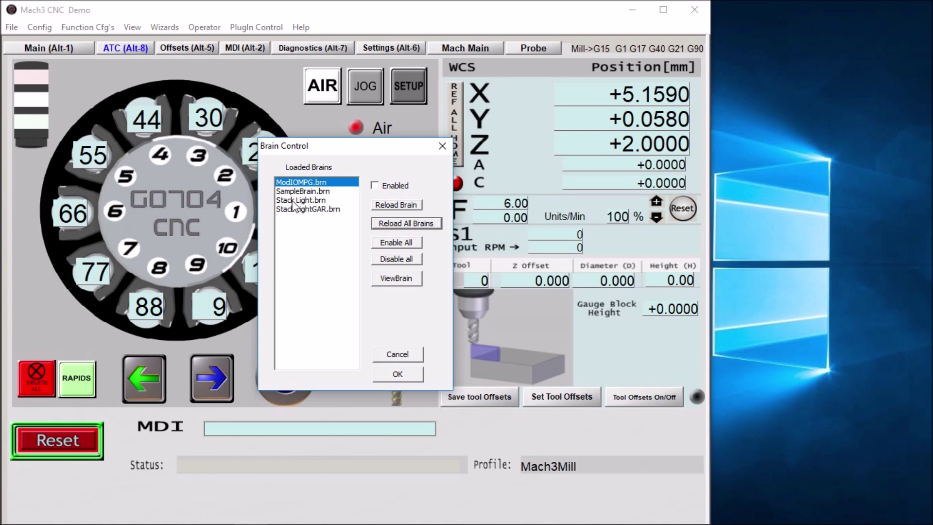
click(293, 201)
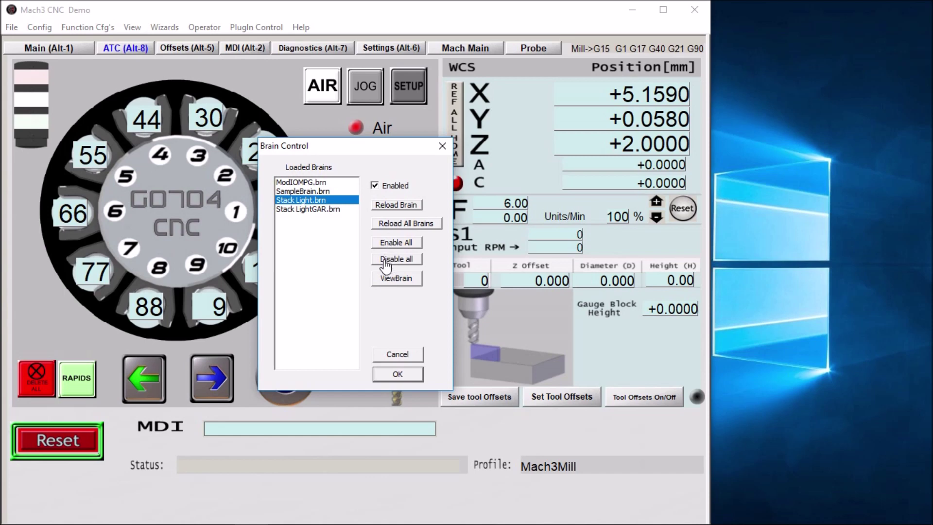
click(388, 210)
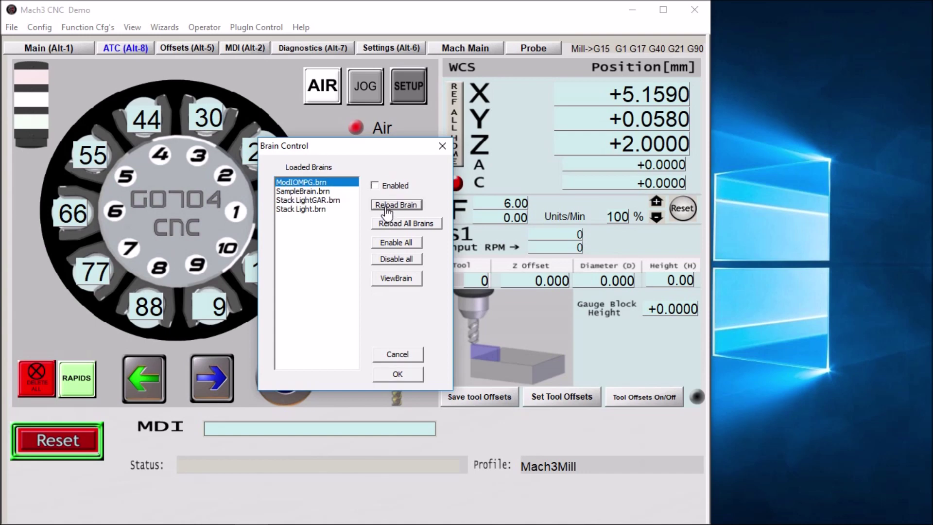
click(313, 210)
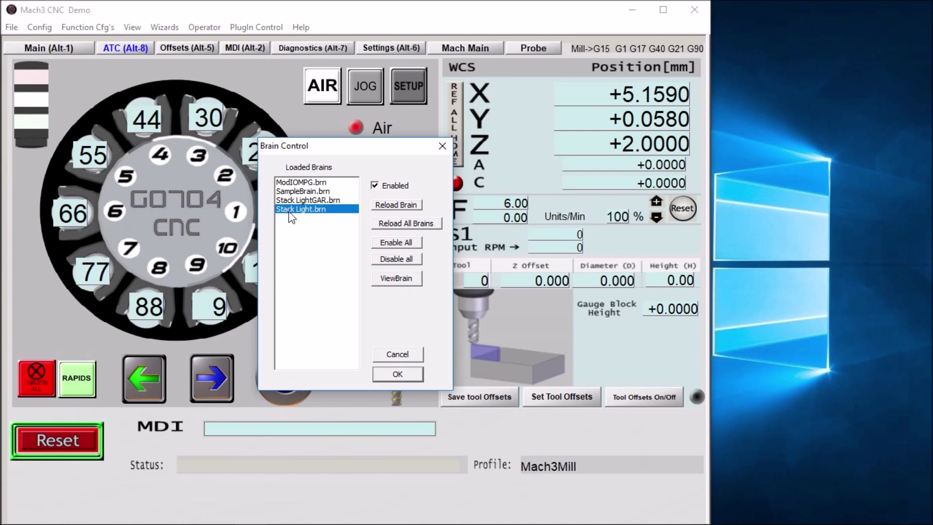
click(387, 282)
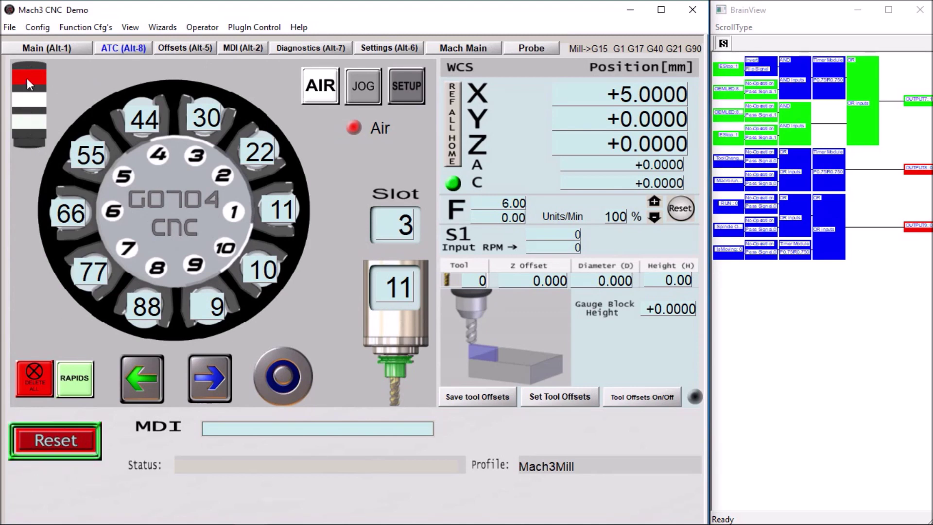
Check the Emergency signal on the Diagnostics screen, then go back to the ATC screen.
click(302, 48)
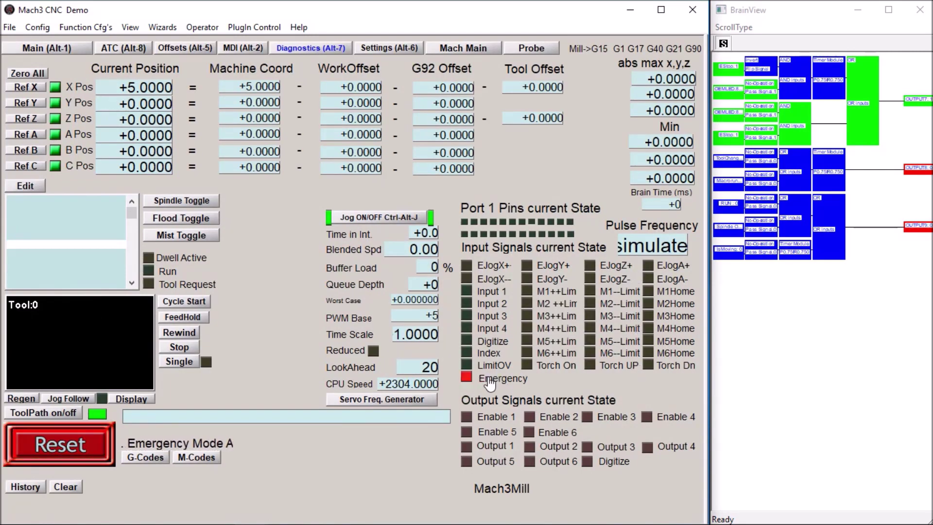
click(107, 50)
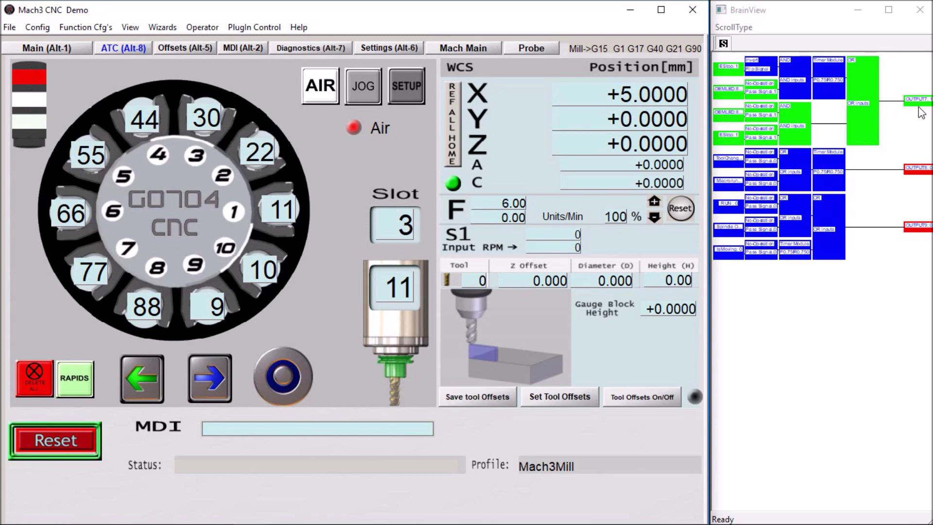
Reset the E-Stop, run the tool-change macro twice, and switch to the Main screen.
click(38, 87)
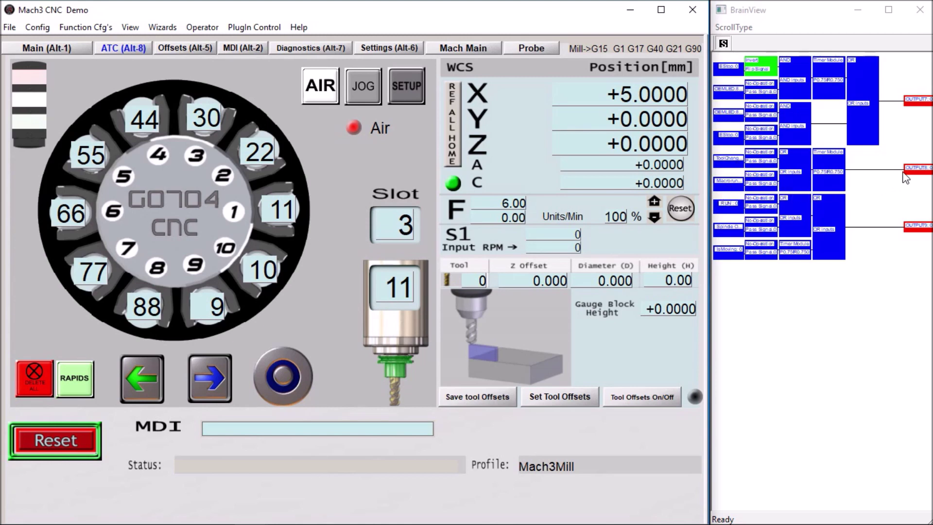
click(284, 378)
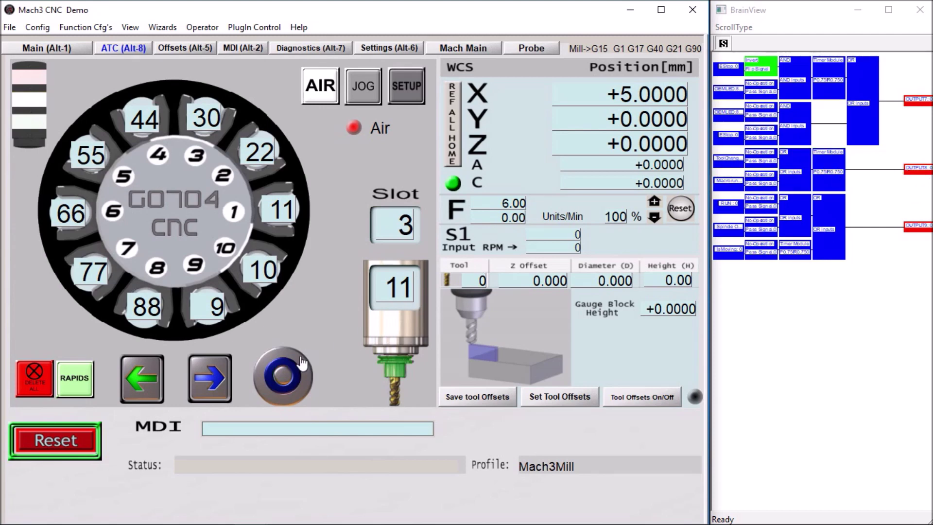
click(284, 378)
click(47, 47)
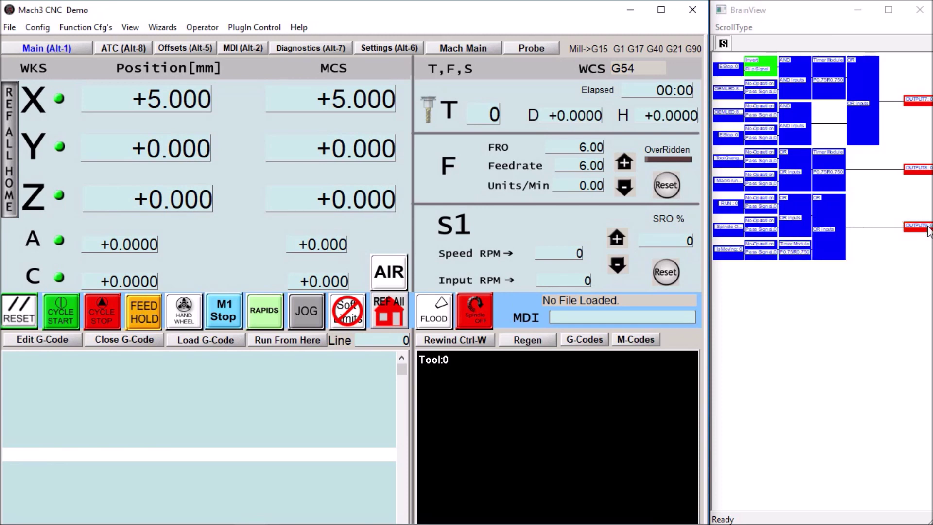
Home all axes, toggle the spindle on and off, and maximize the BrainView window.
click(395, 313)
click(481, 316)
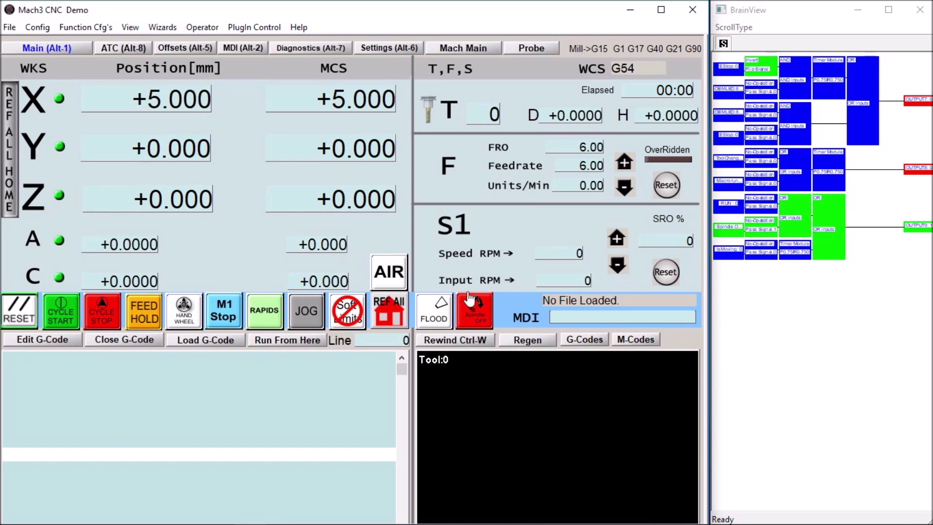
click(477, 310)
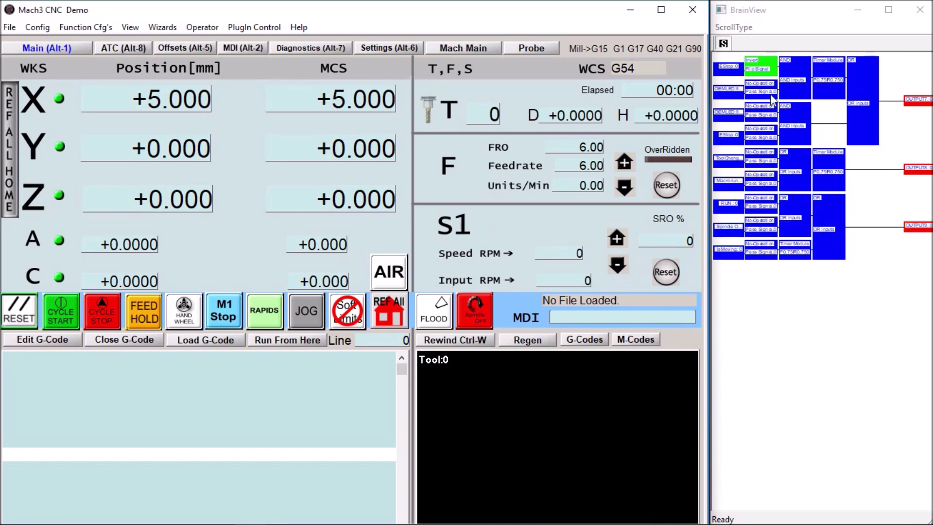
click(888, 9)
click(21, 22)
Choose ScrollType > Zoom/Scroll so the diagram fills the BrainView window.
click(24, 36)
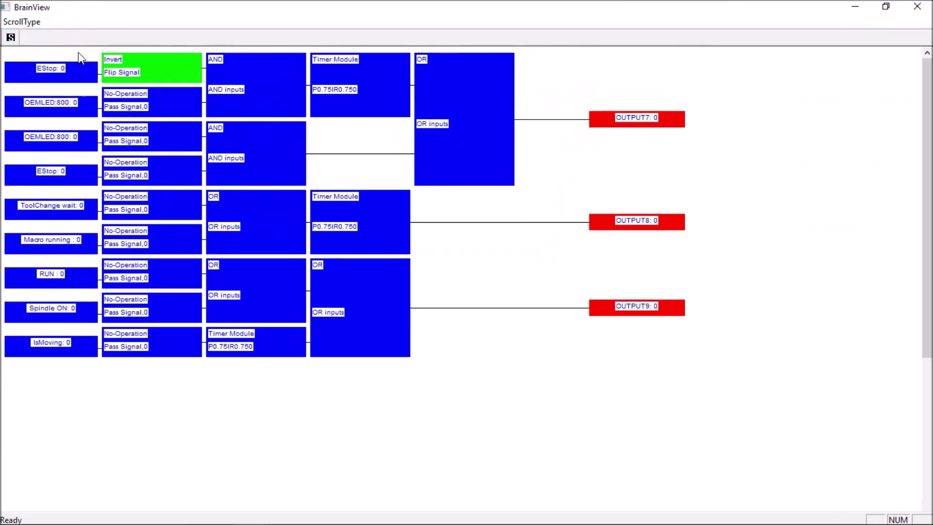